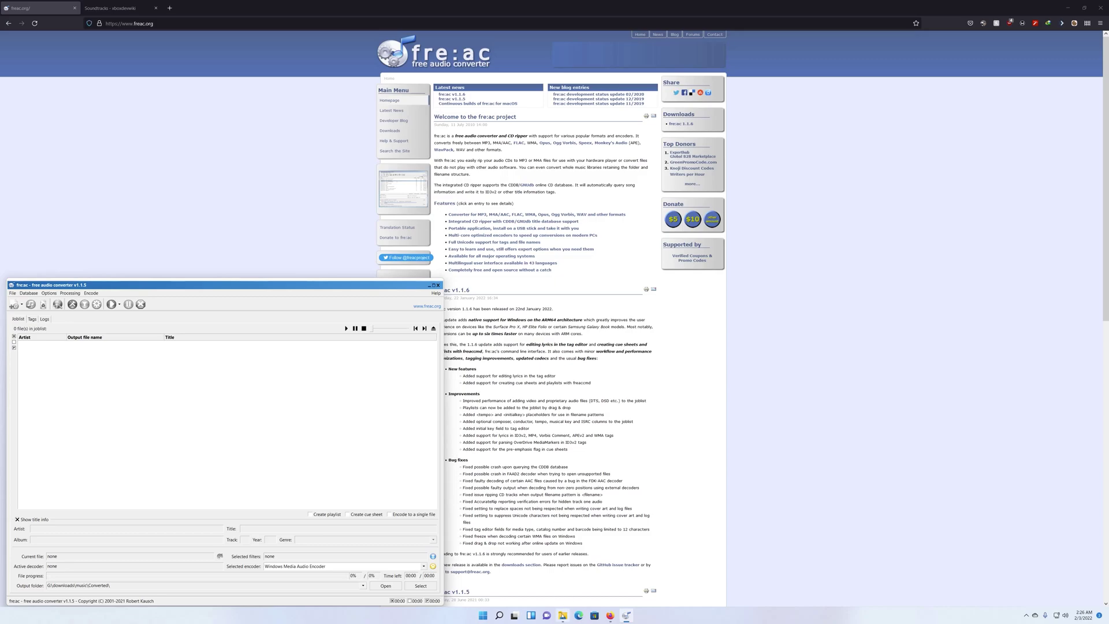
- Add all eight songs from the G: drive's downloads\music\mp3 folder to the fre:ac joblist
click(563, 616)
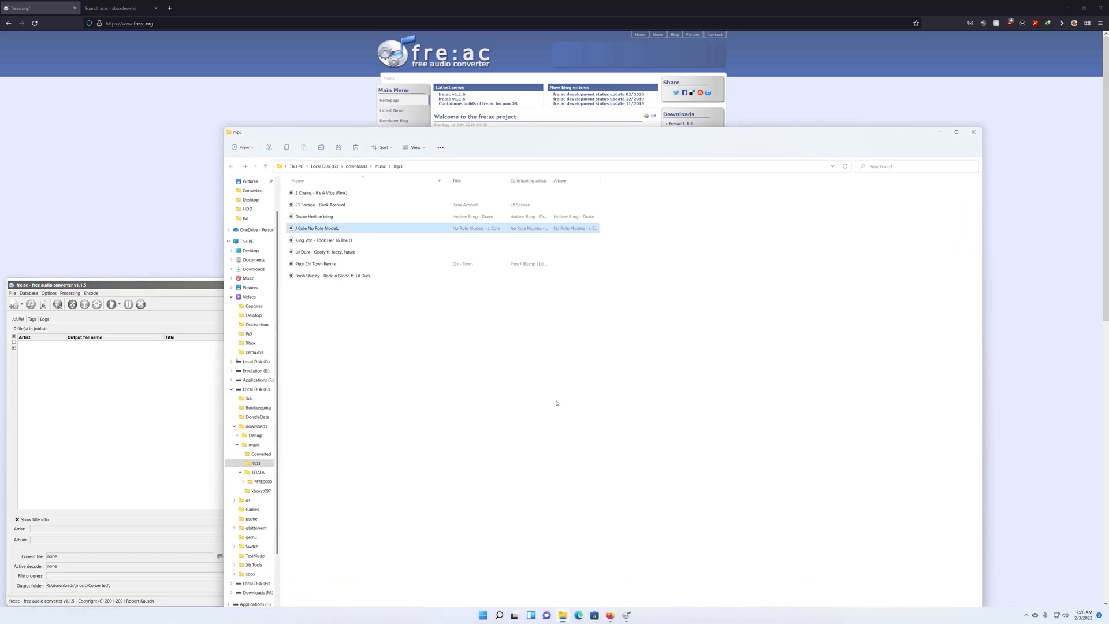
click(323, 193)
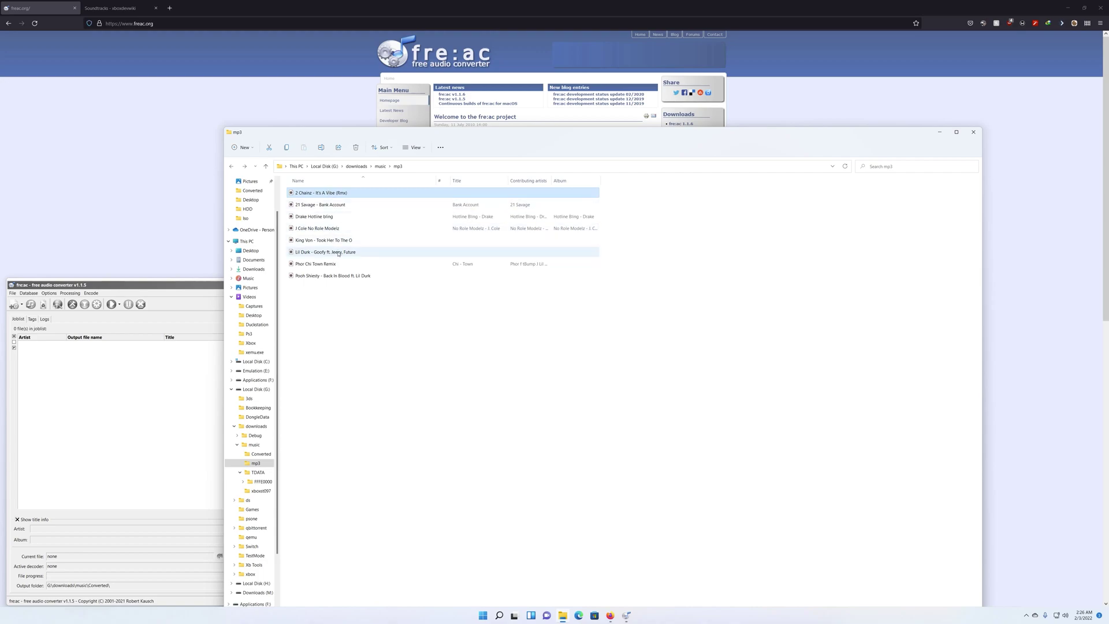
shift+click(339, 276)
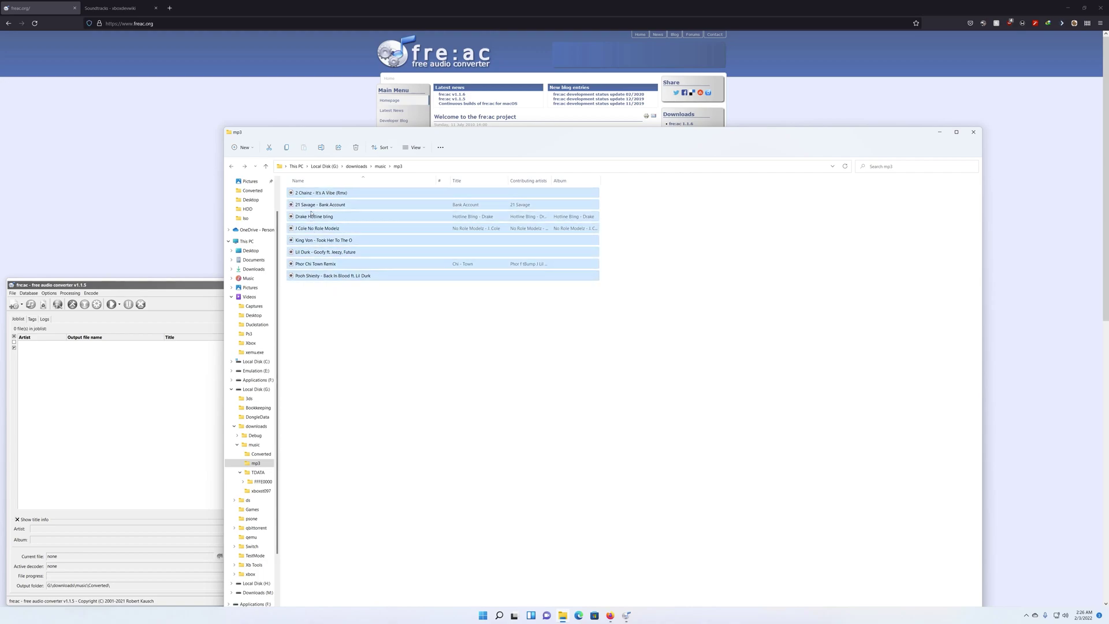
drag(309, 194, 99, 385)
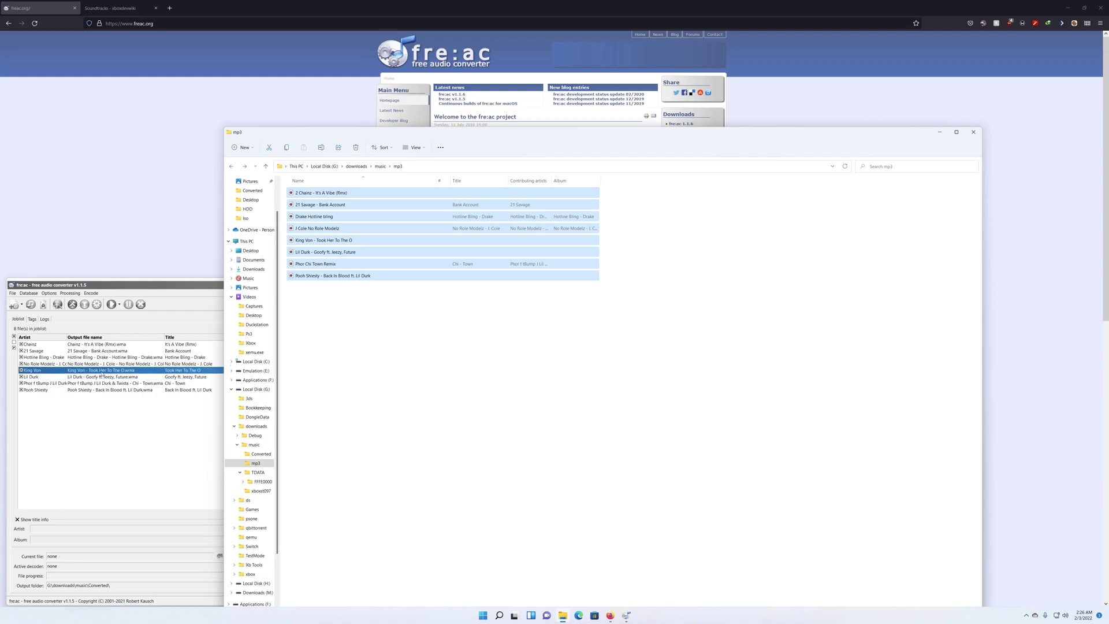
click(941, 132)
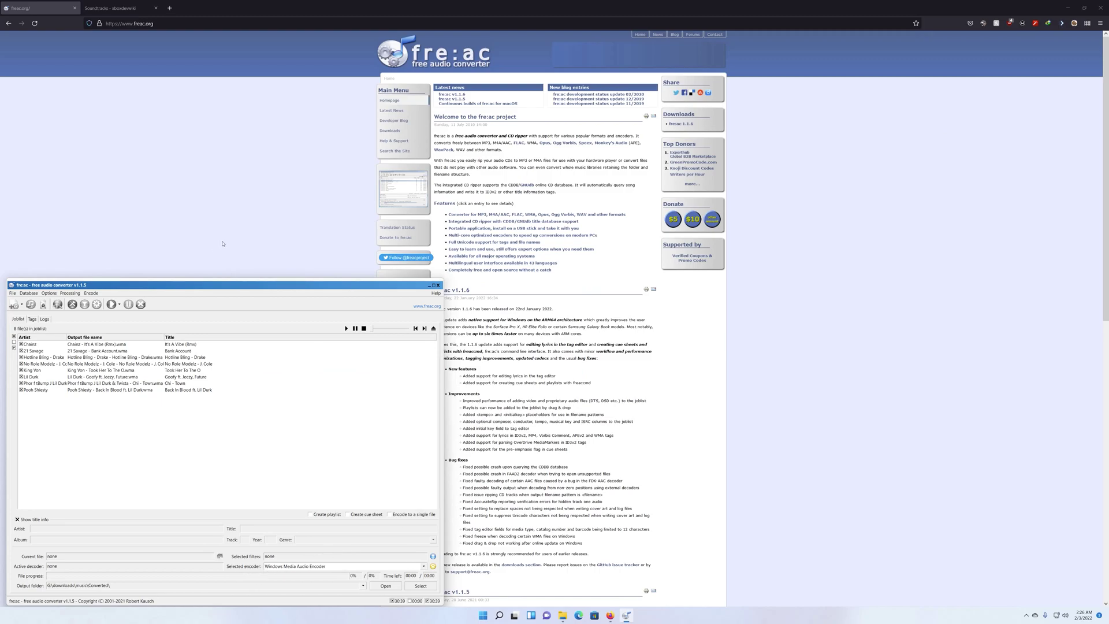
- Check the Default Encoding Settings table on the xboxdevwiki Soundtracks page and place the fre:ac window beside it
click(109, 8)
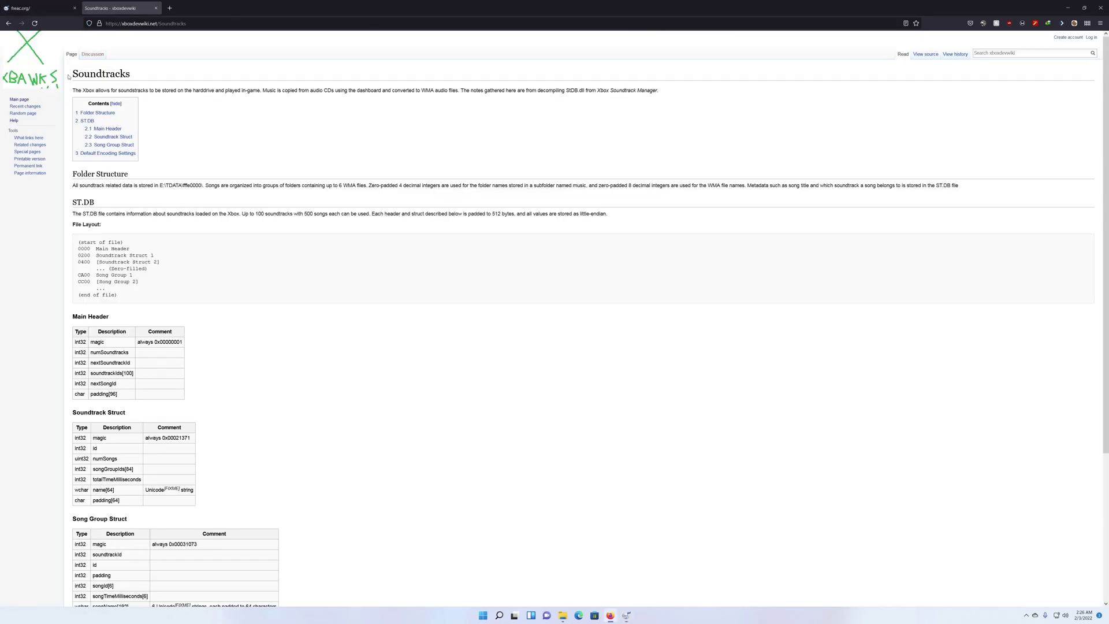
scroll(226, 348, down, 3)
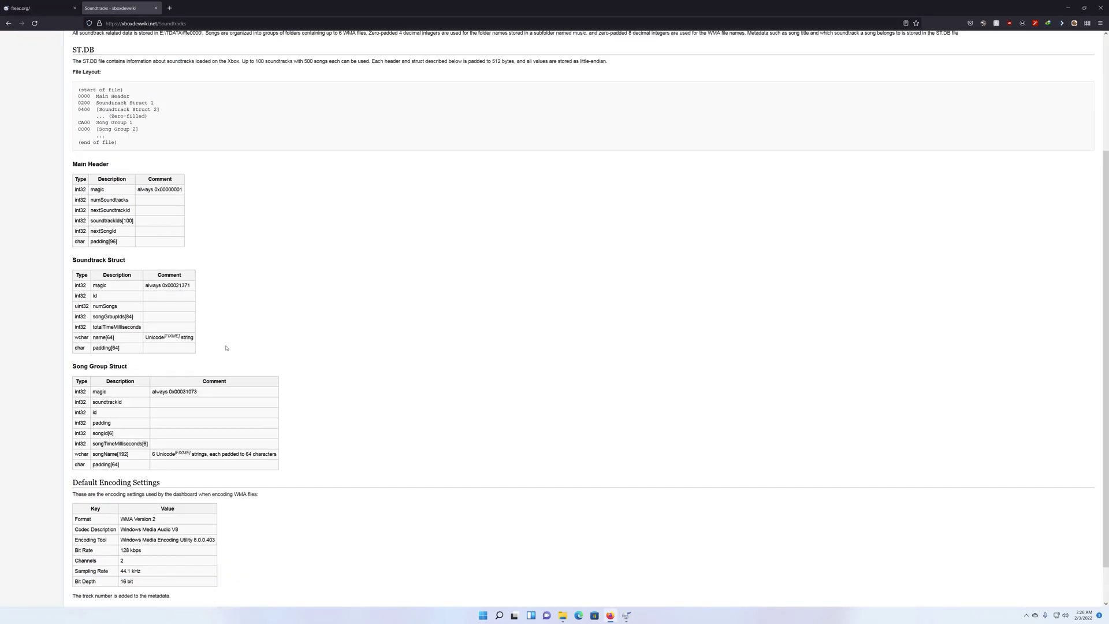
scroll(226, 348, down, 1)
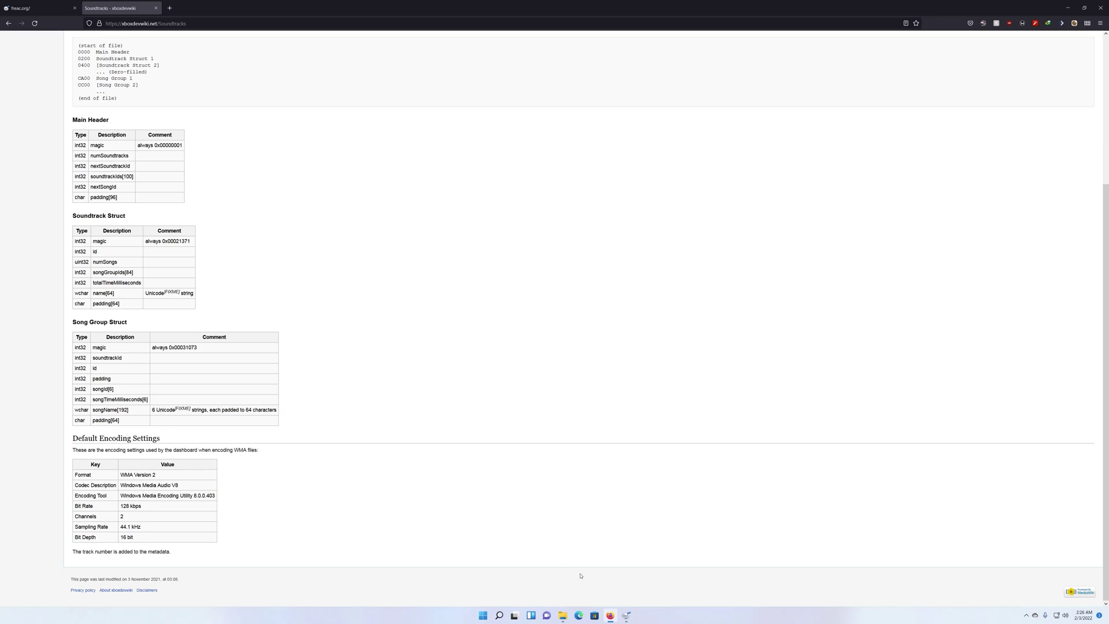
click(629, 615)
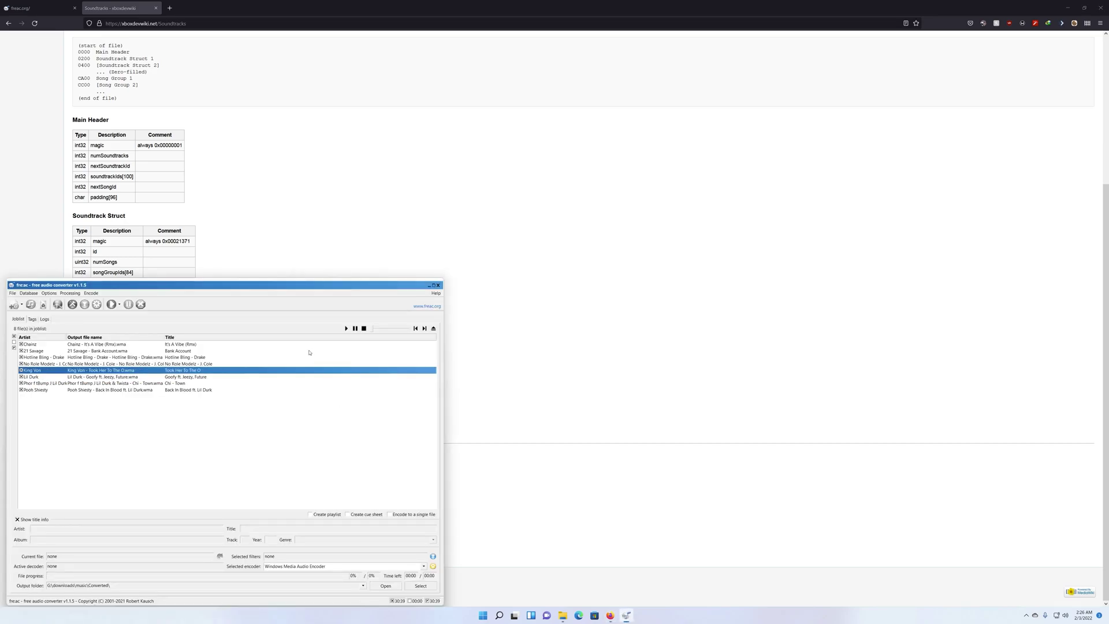
drag(260, 284, 558, 189)
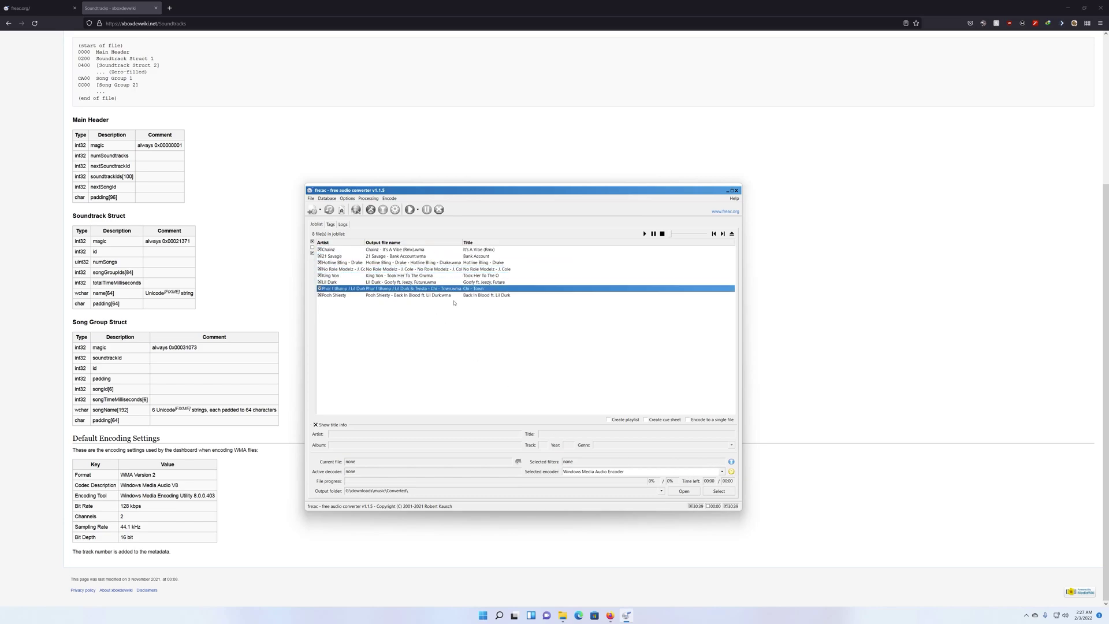
- Configure the Windows Media Audio Encoder to use the 128 kbps, 48 kHz, stereo CBR format
click(399, 289)
click(617, 412)
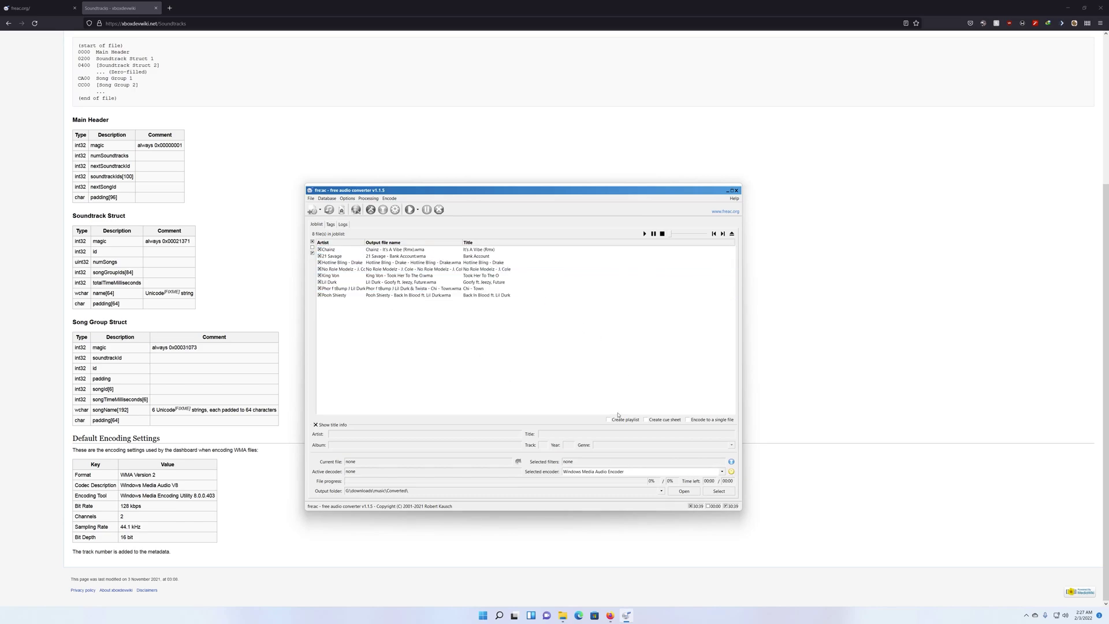
click(732, 472)
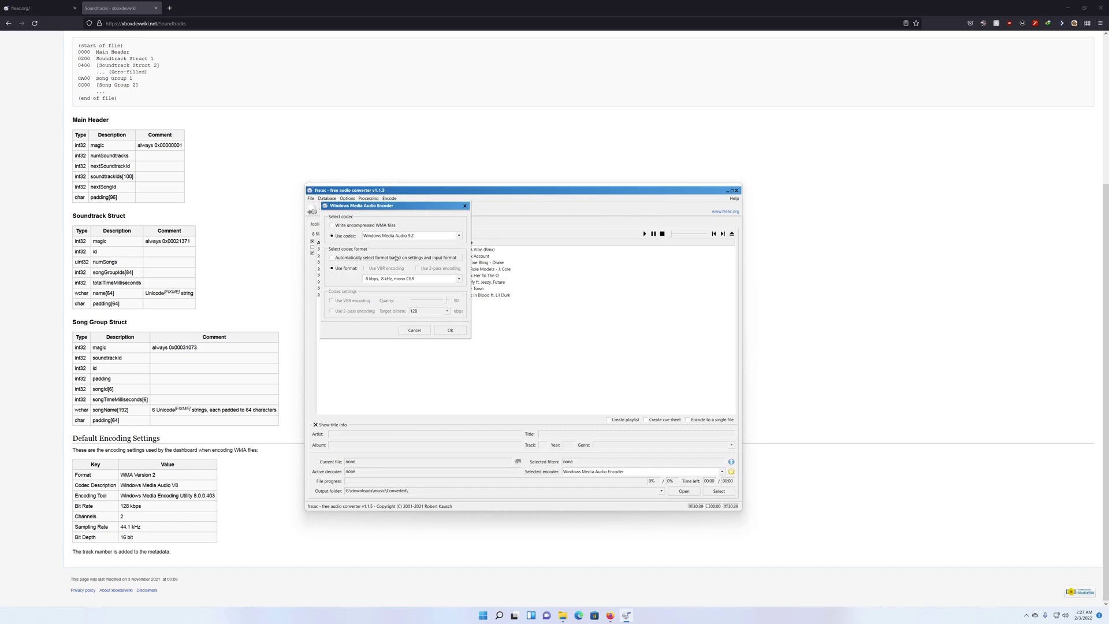
click(338, 269)
click(460, 279)
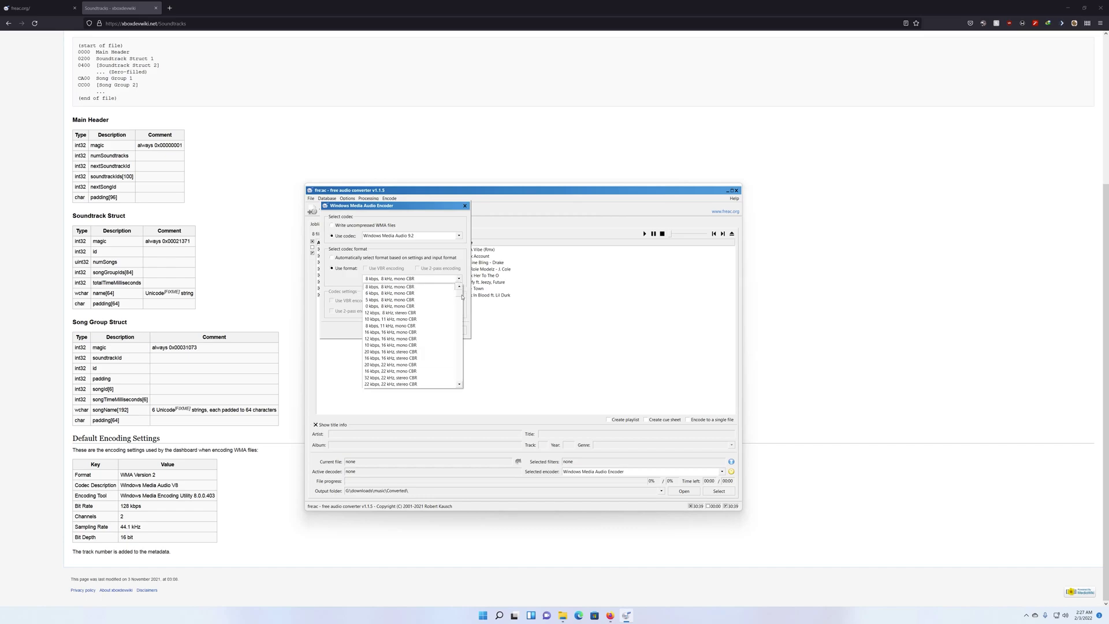
drag(463, 297, 458, 330)
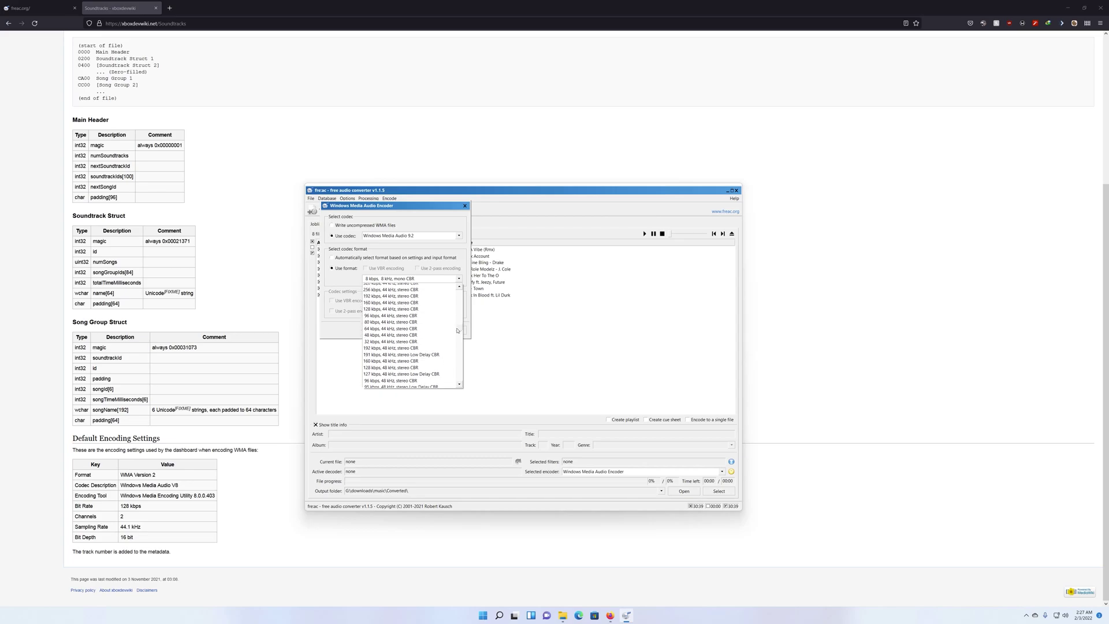
click(407, 368)
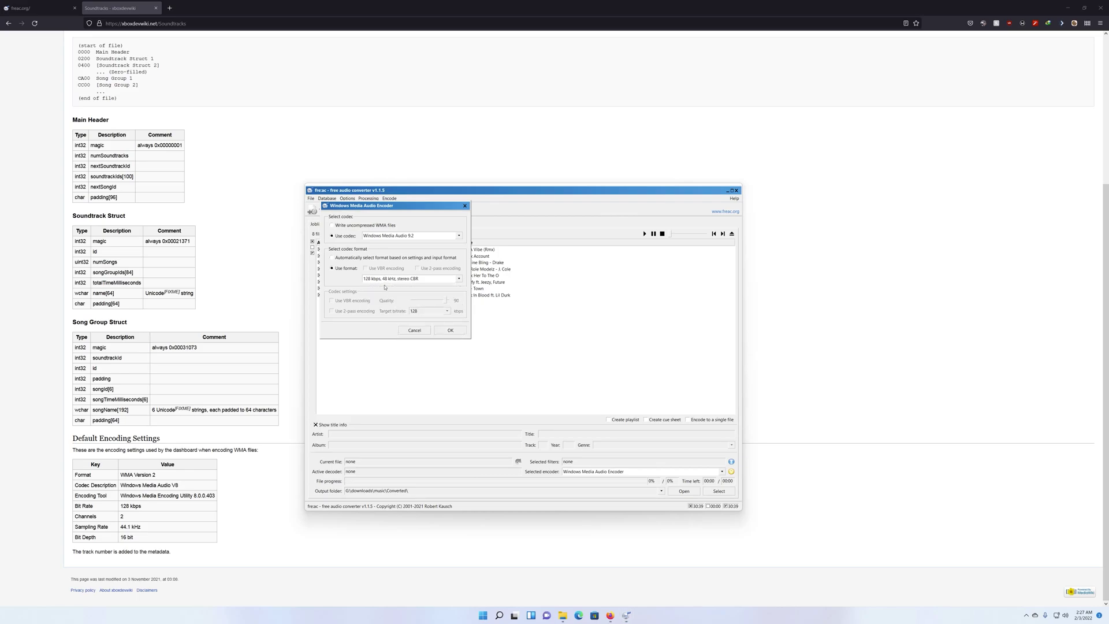
click(450, 330)
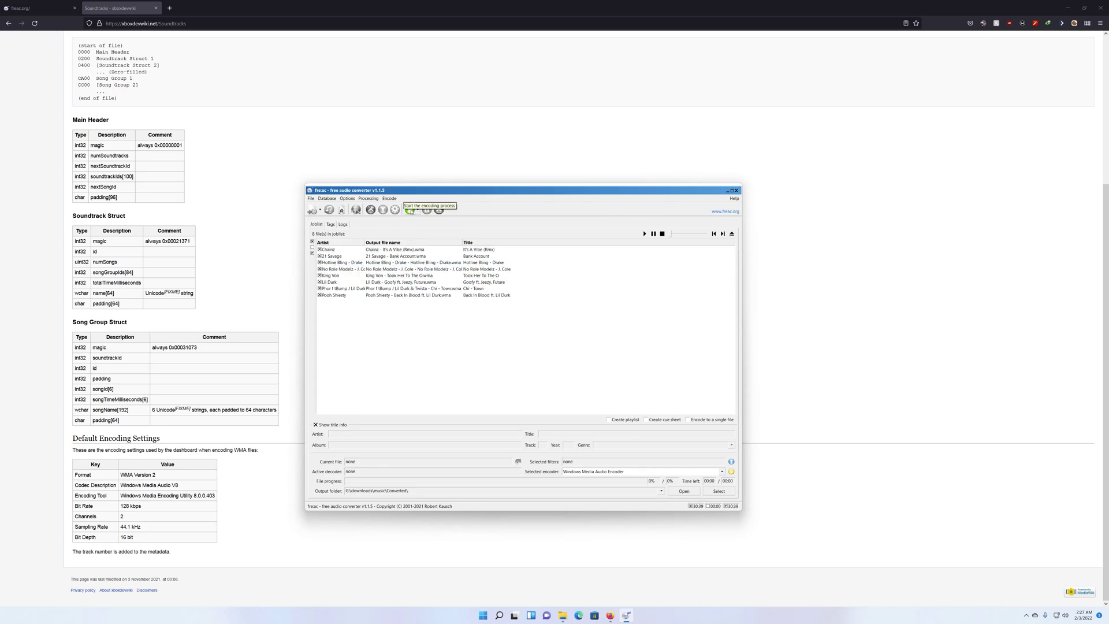
- Encode the joblist's songs to WMA and close the converter
click(409, 211)
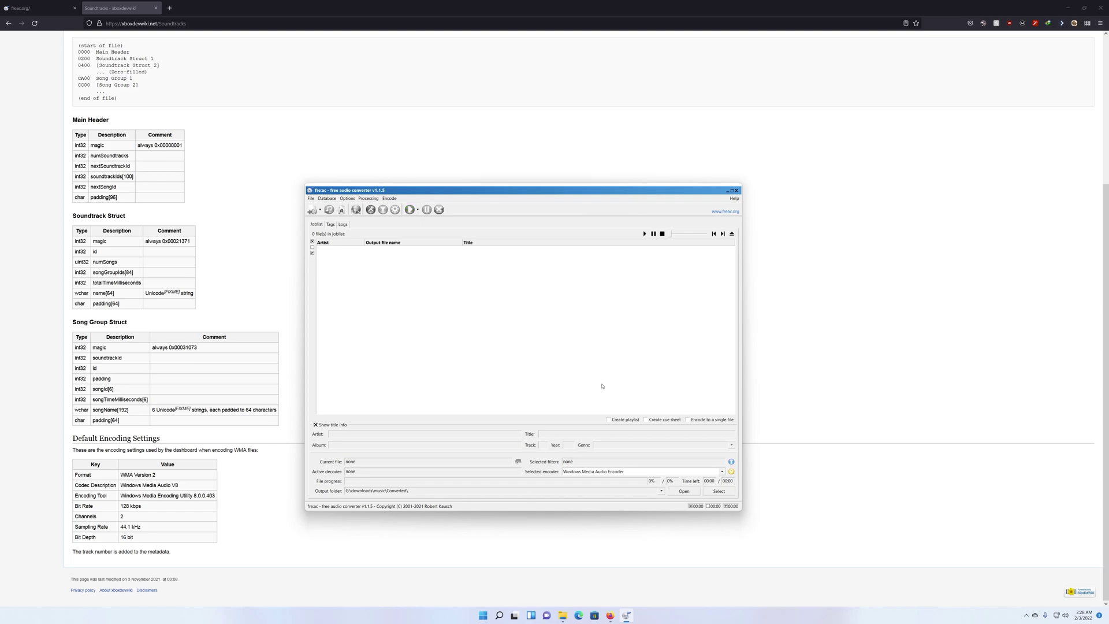
click(737, 192)
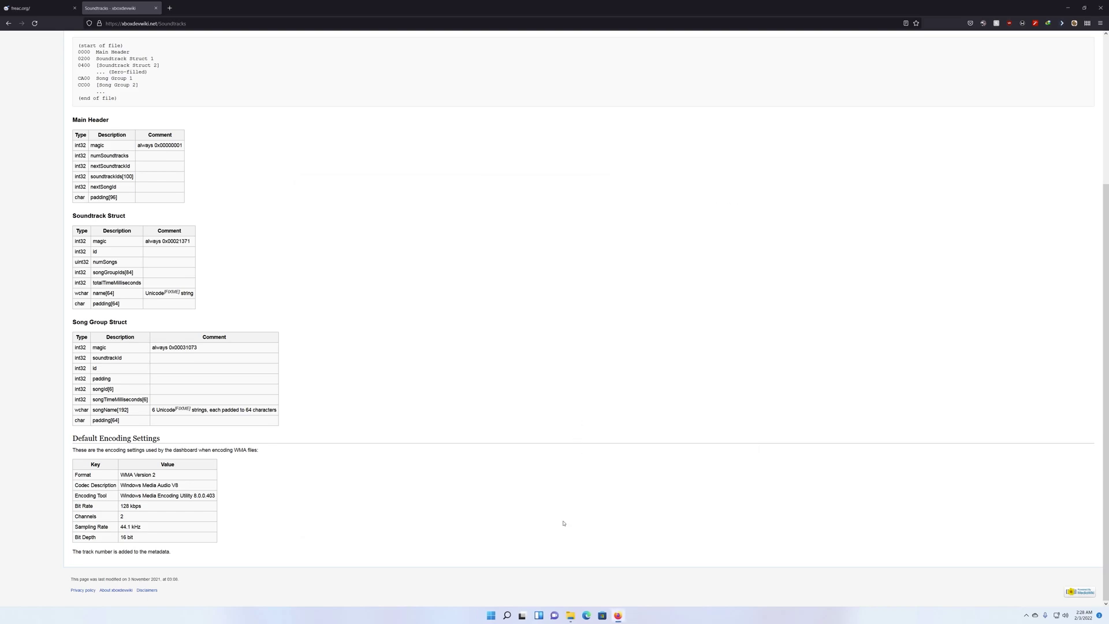
- Switch to File Explorer, open the xboxst097 folder, and launch the xemu emulator from the desktop
click(570, 616)
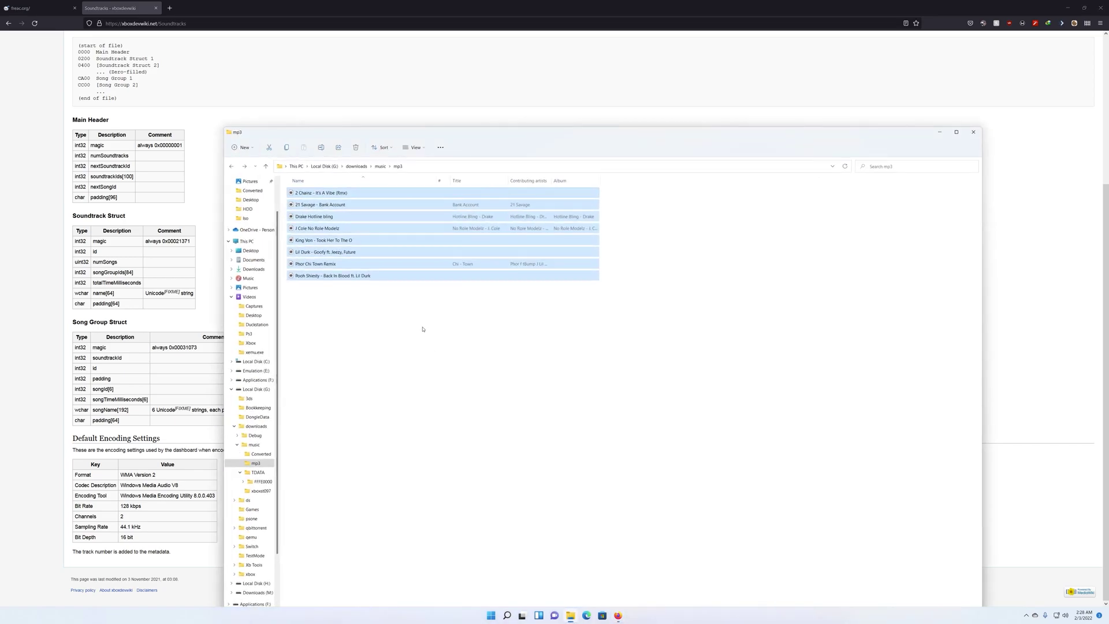
click(232, 167)
double_click(304, 228)
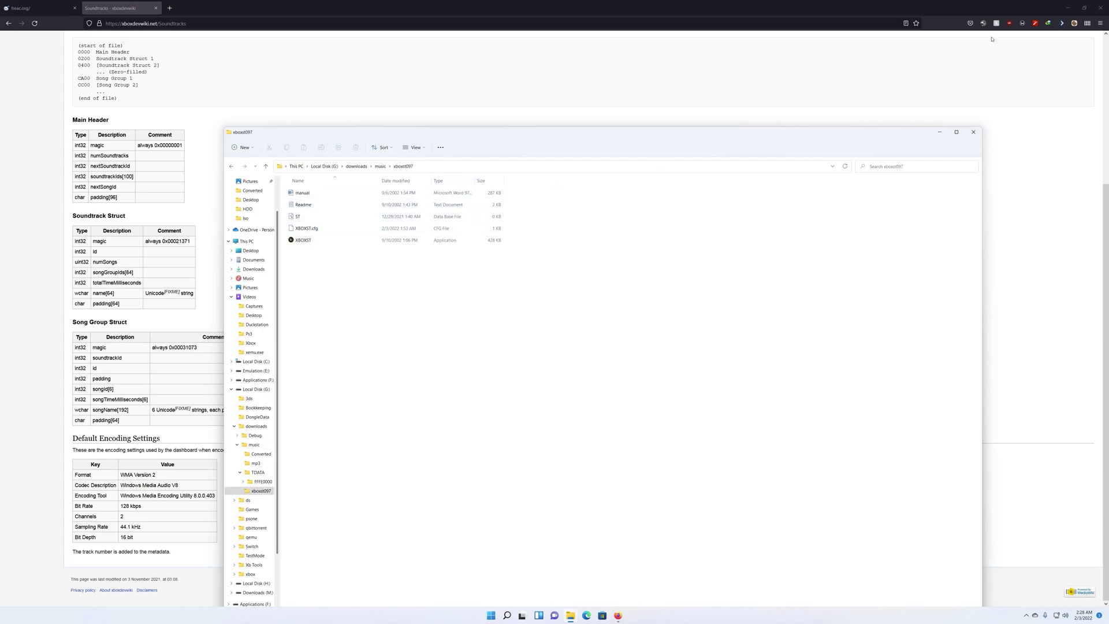
click(1071, 8)
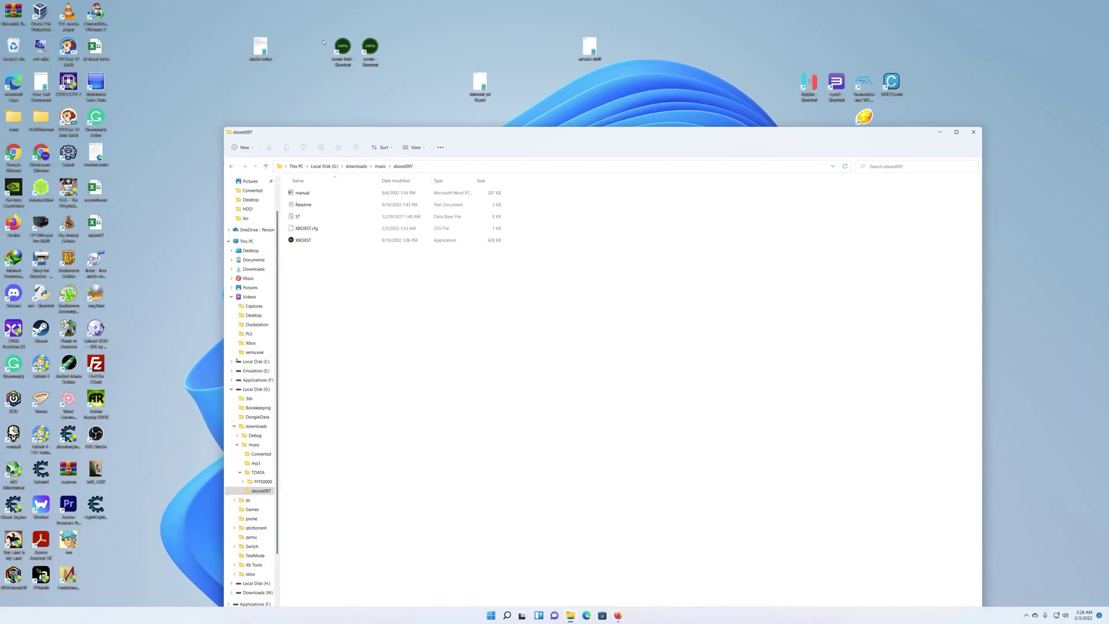
double_click(370, 49)
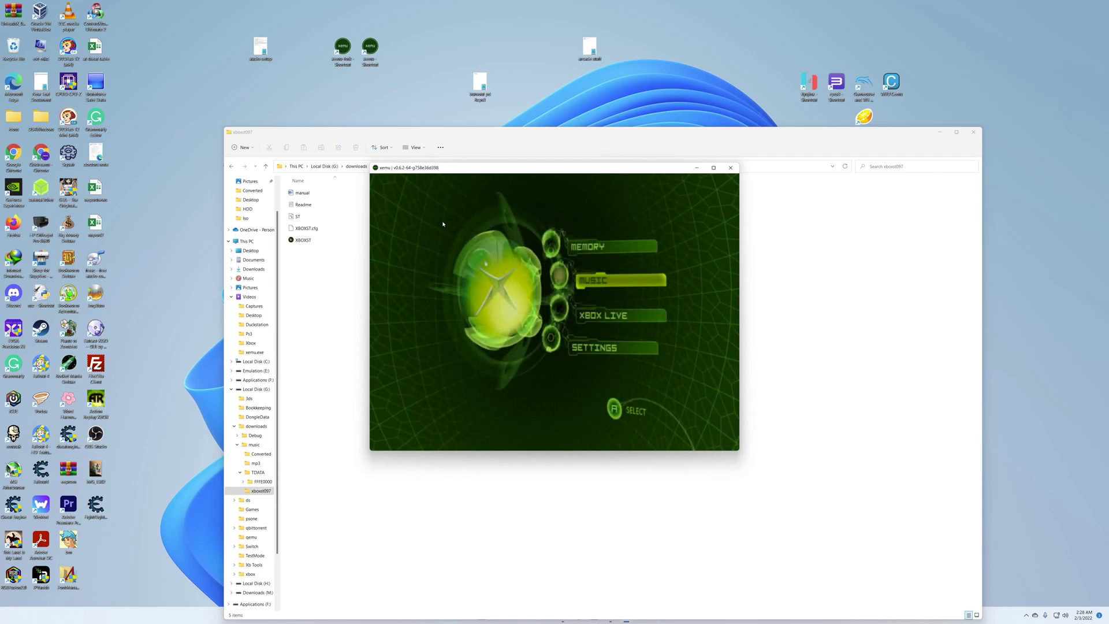
- Inspect the track list of the "this is a test" soundtrack in the Xbox dashboard's Music section and return to the main menu
key(Up)
key(Down)
key(a)
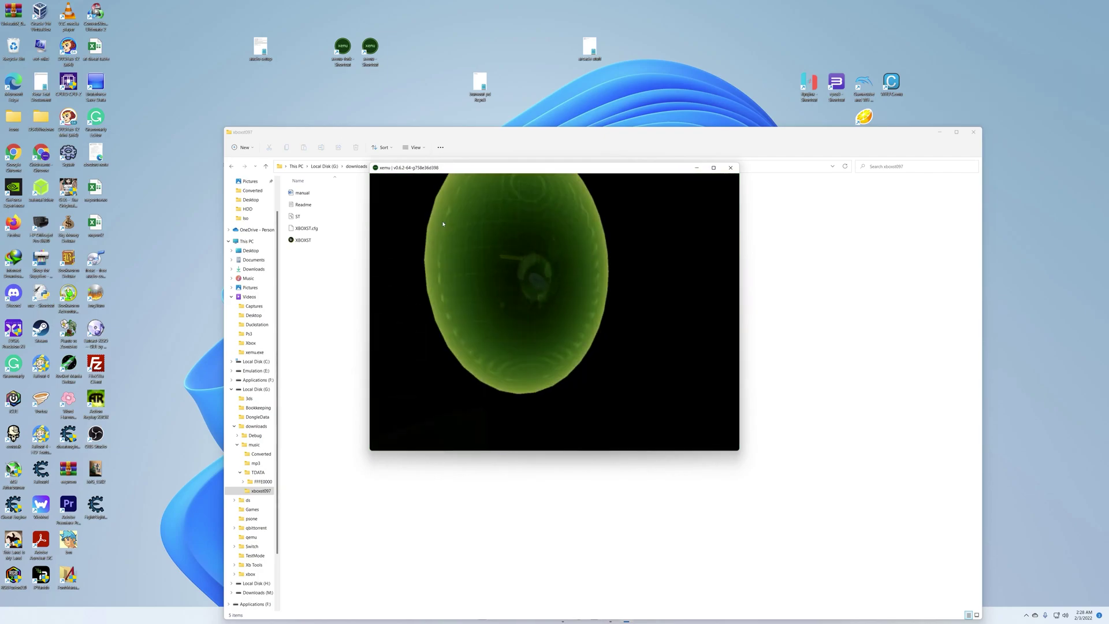
key(Down)
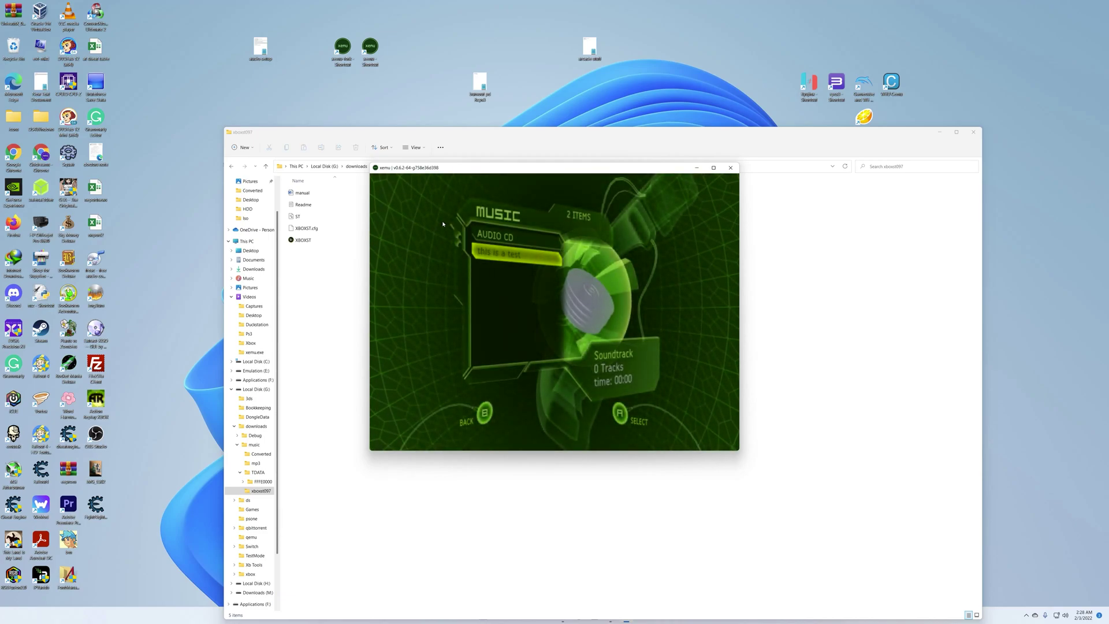
key(a)
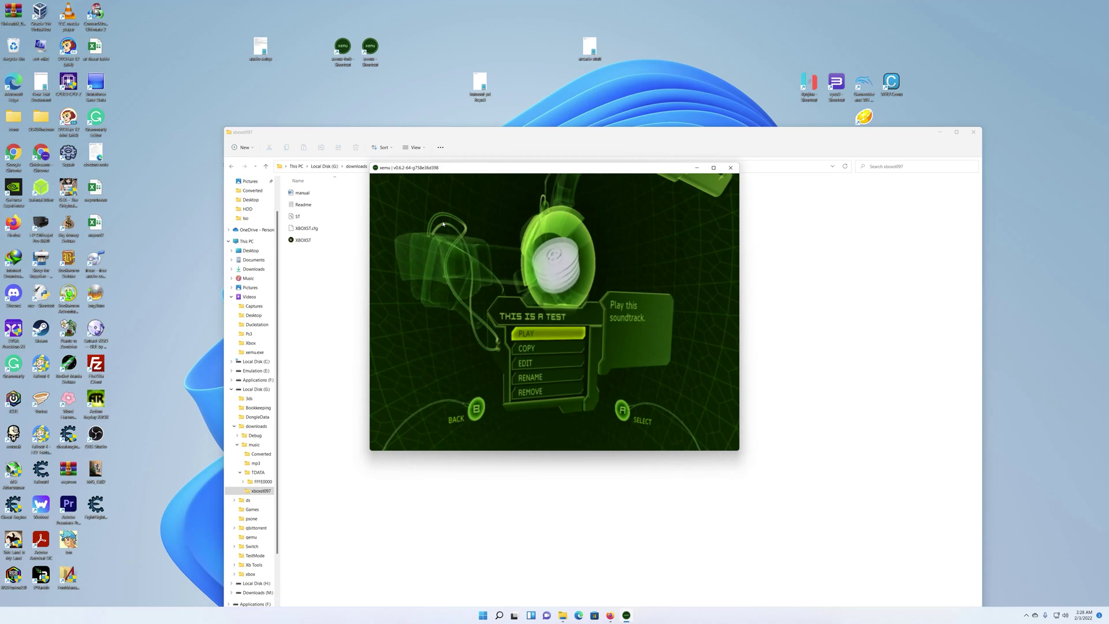
key(a)
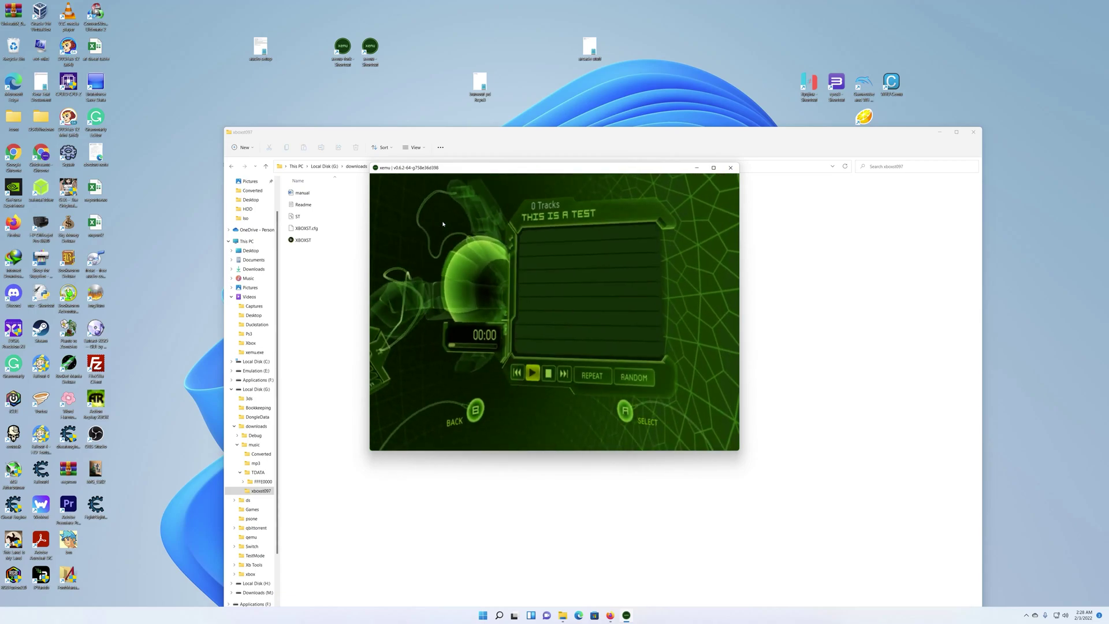
key(b)
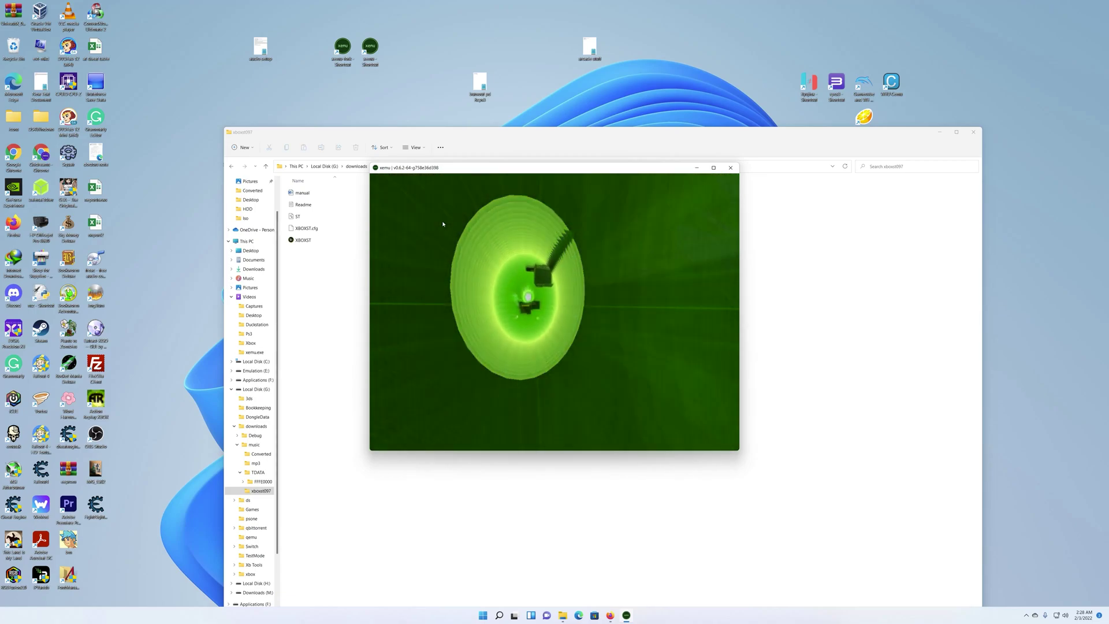
key(b)
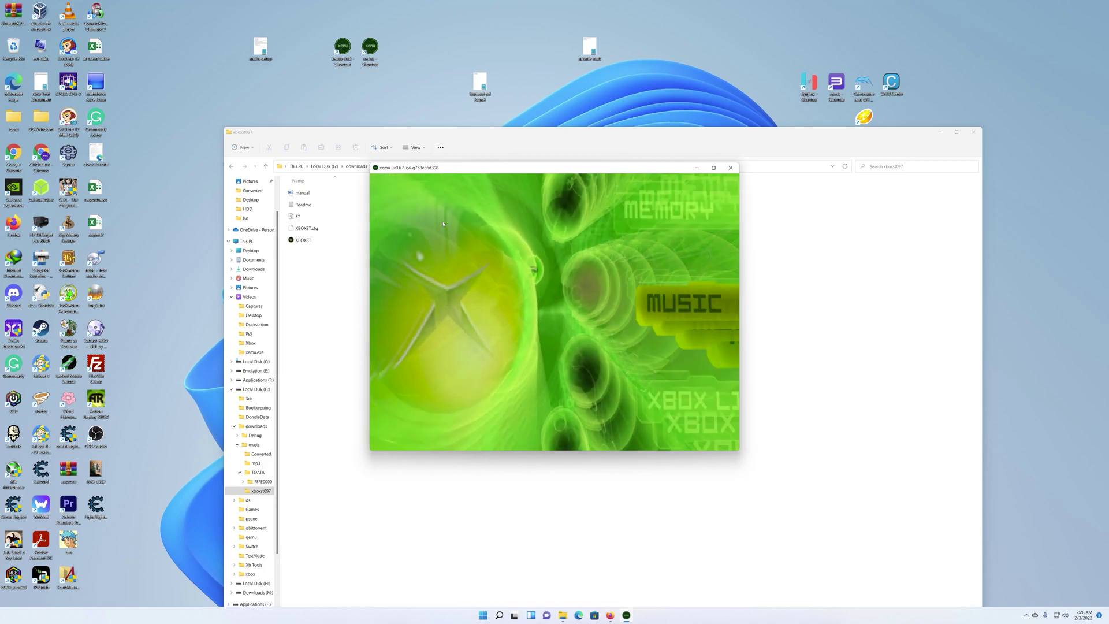
key(Up)
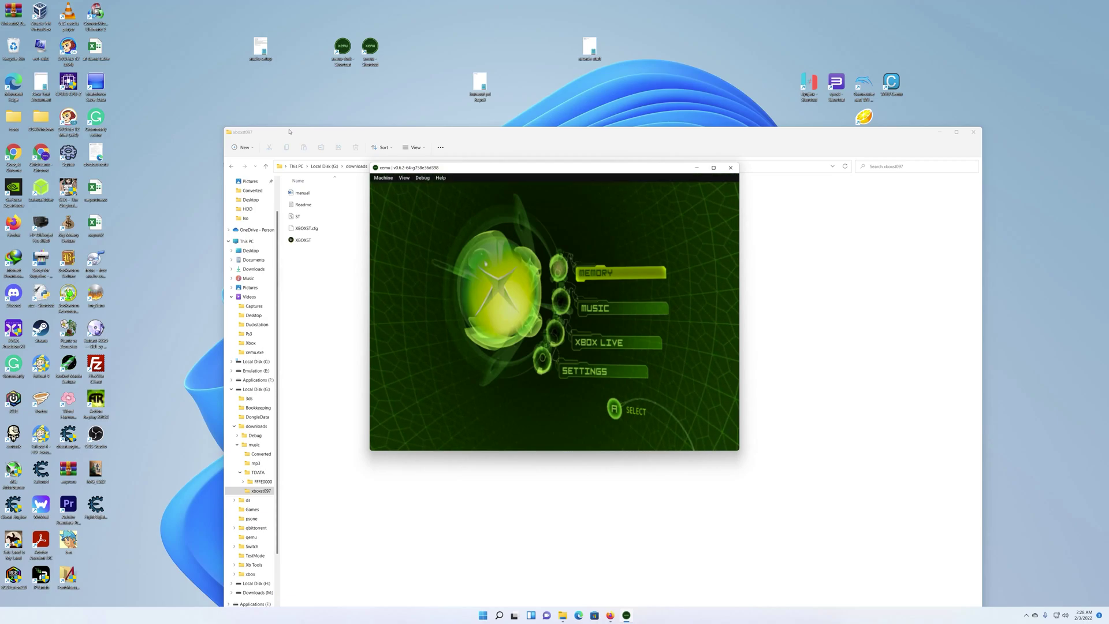
- Load the "Format Hardrive evox" disc image from the music folder into the emulator
click(381, 178)
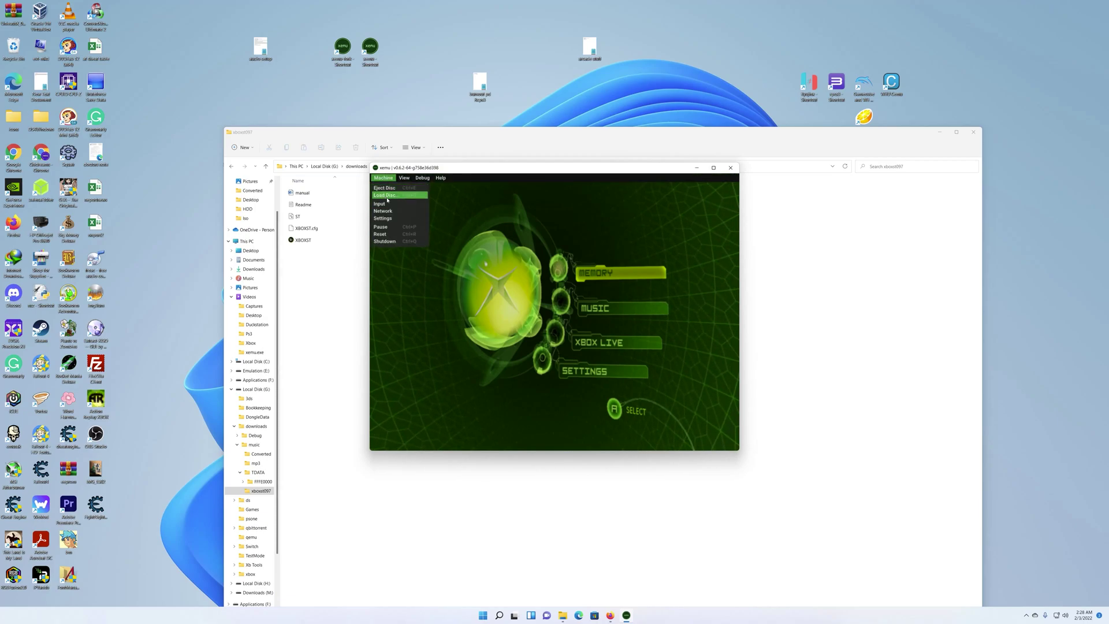
click(386, 195)
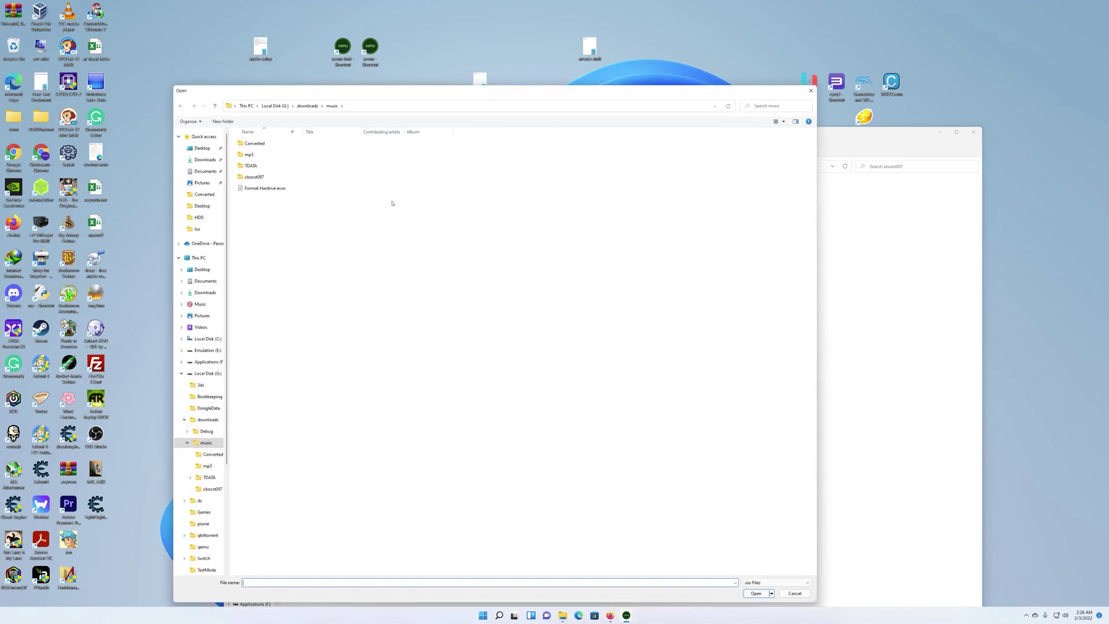
double_click(272, 189)
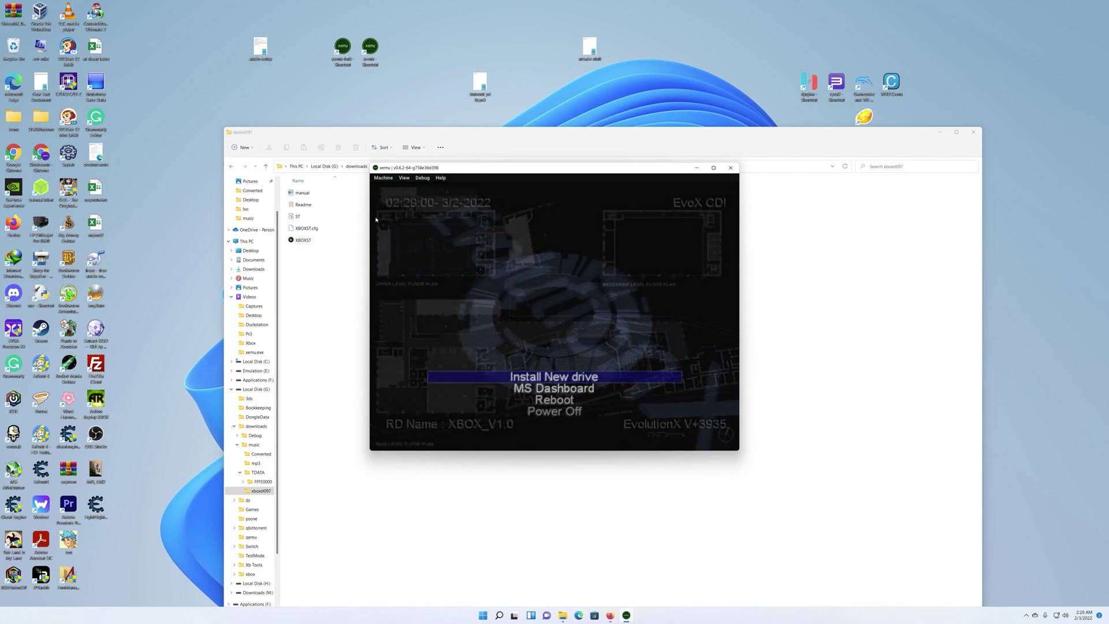
- Forward the FTP port by running hostfwd_add xemu-netdev tcp:192.168.1.222:21-:21 in the emulator's monitor
click(422, 178)
click(423, 188)
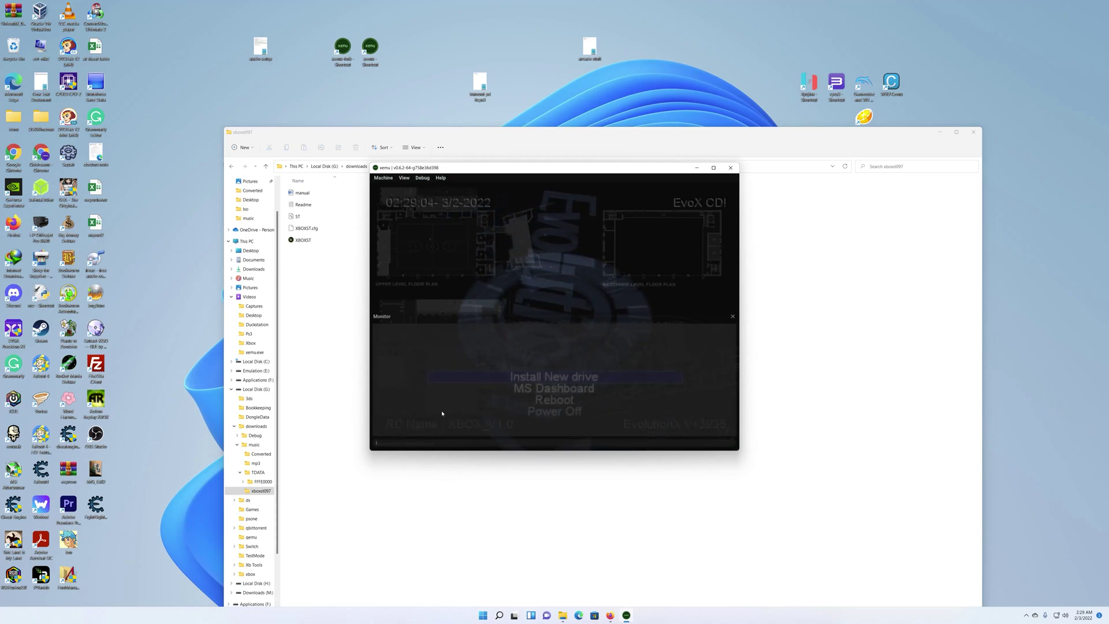
text(hostfwd_add xemu-netdev tcp:192.168.1.222:21-:21)
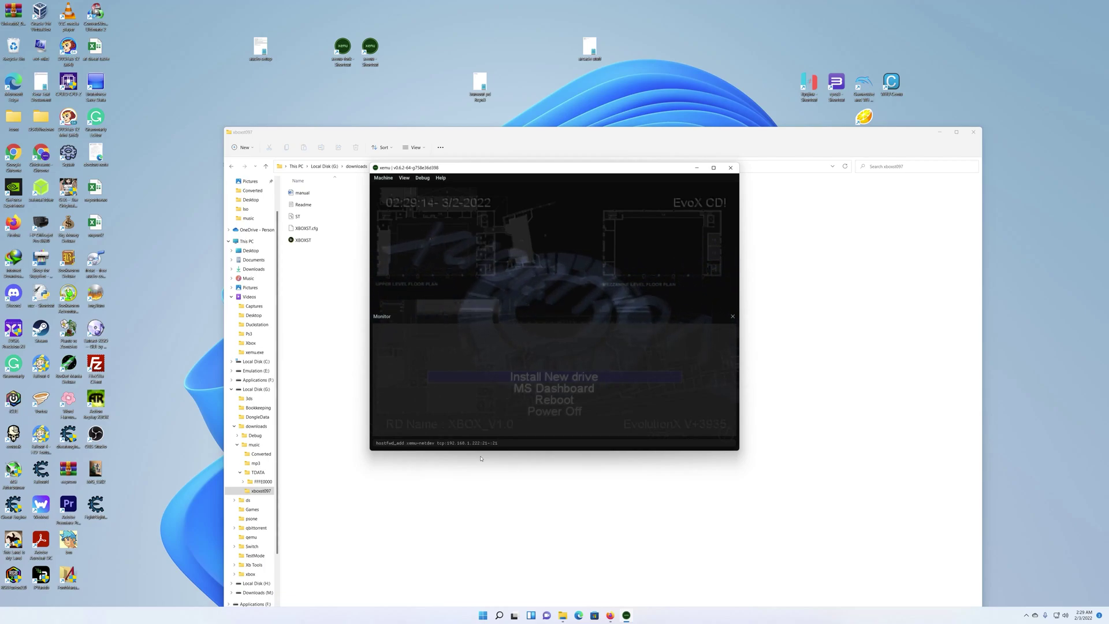
key(Return)
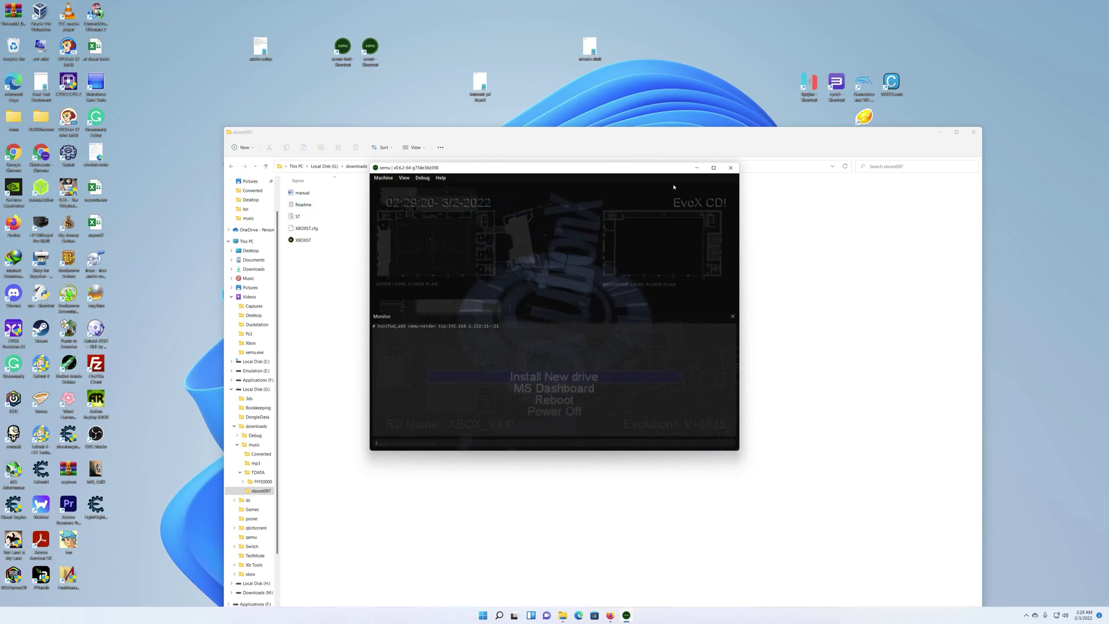
- Minimize the emulator, launch XBOXST from the xboxst097 folder, and connect to the Xbox at 192.168.1.222 with the saved login
click(697, 167)
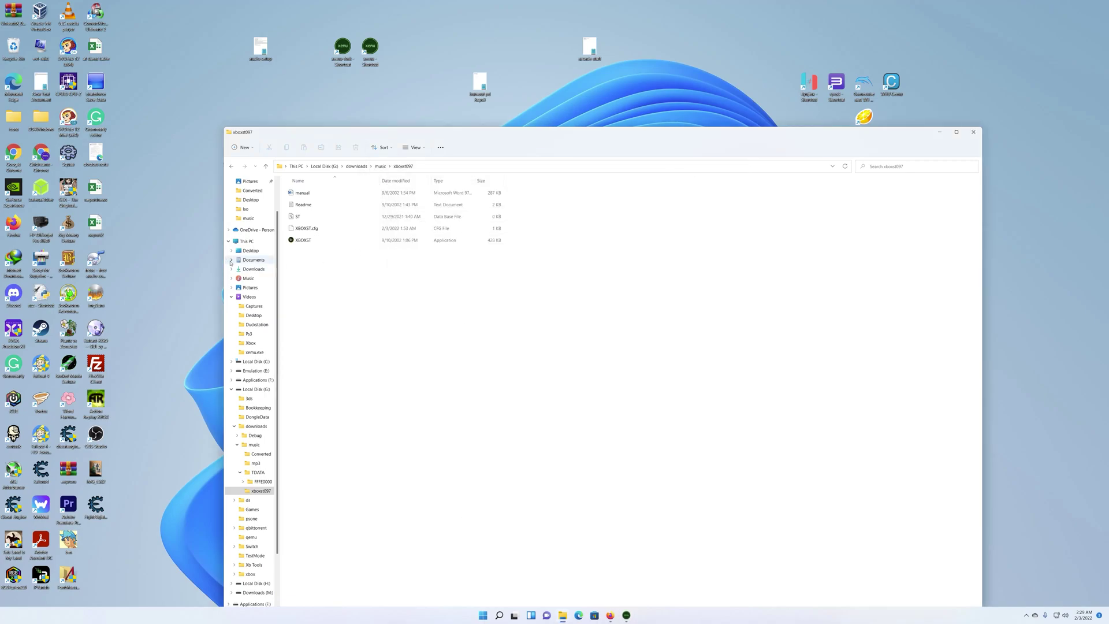
double_click(302, 240)
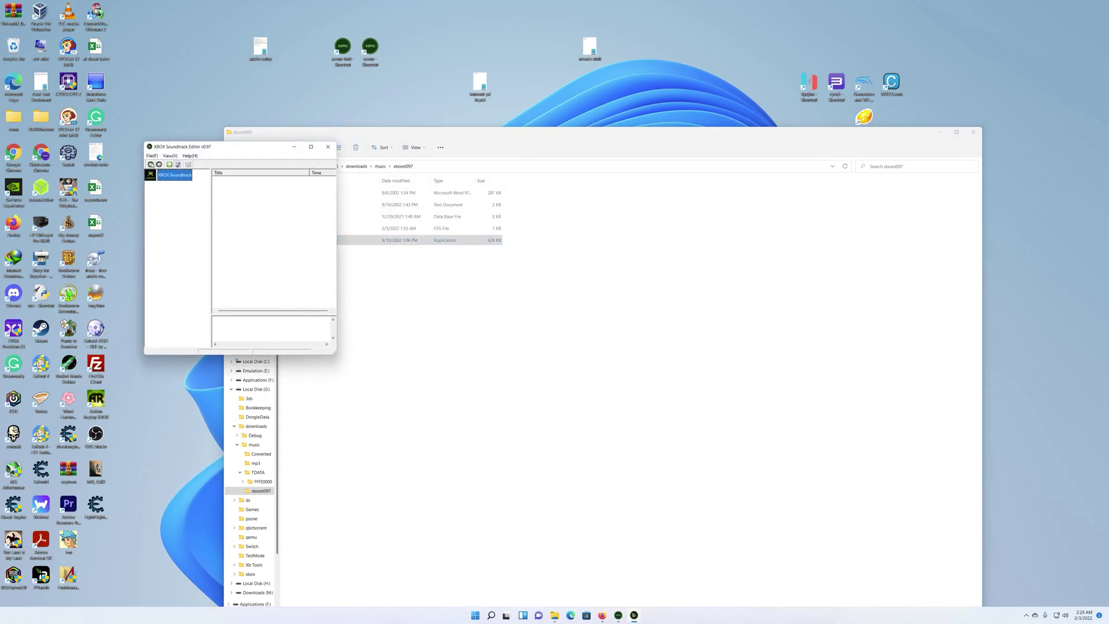
click(152, 165)
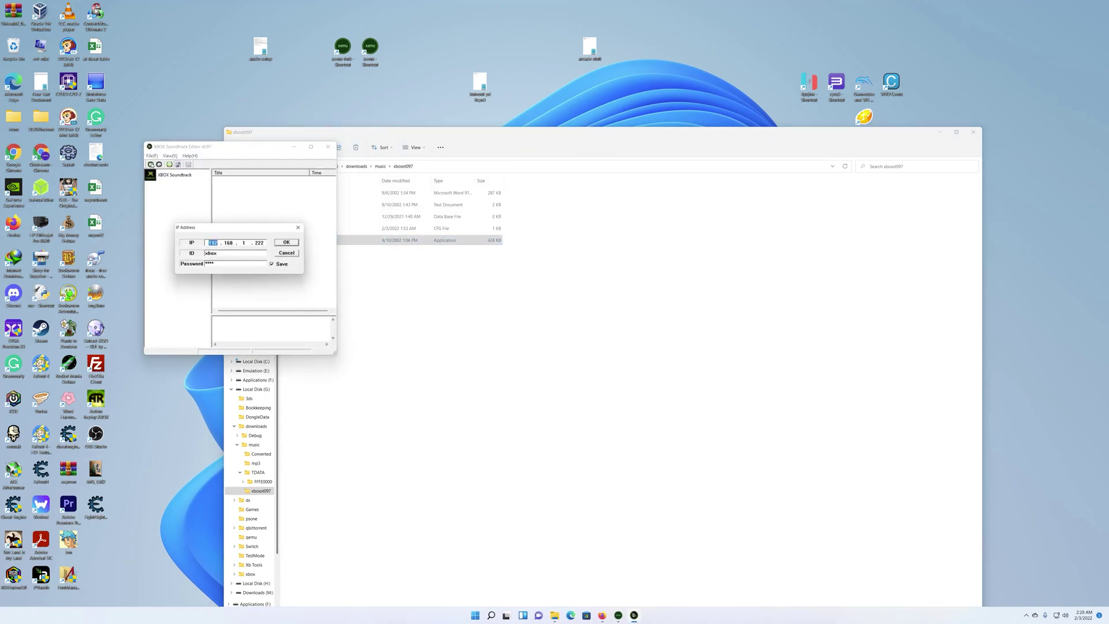
click(289, 243)
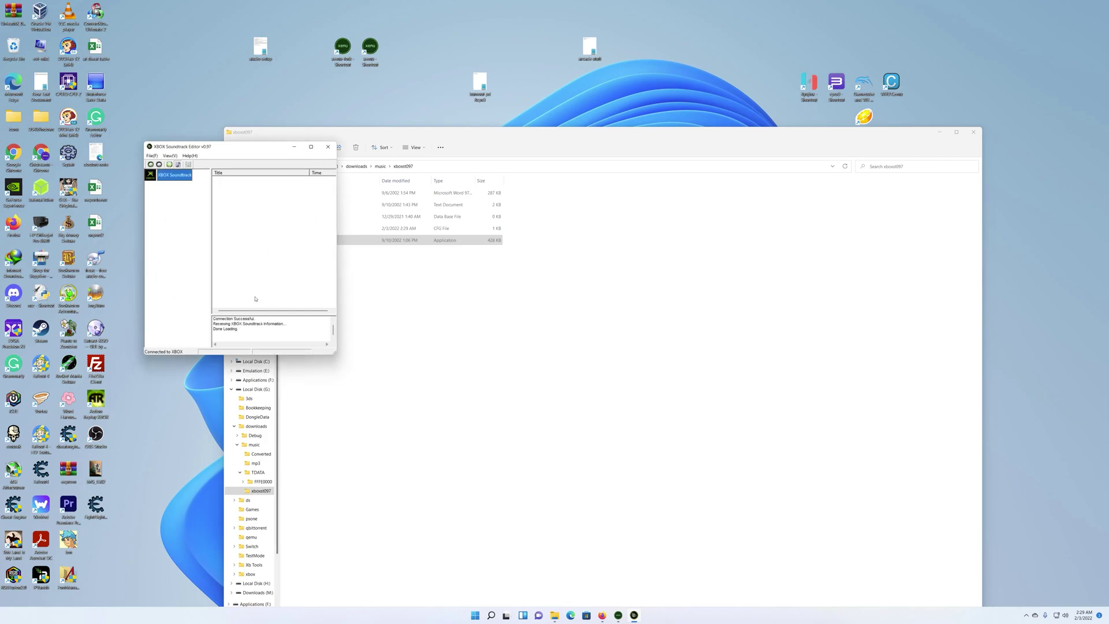
drag(334, 352, 389, 399)
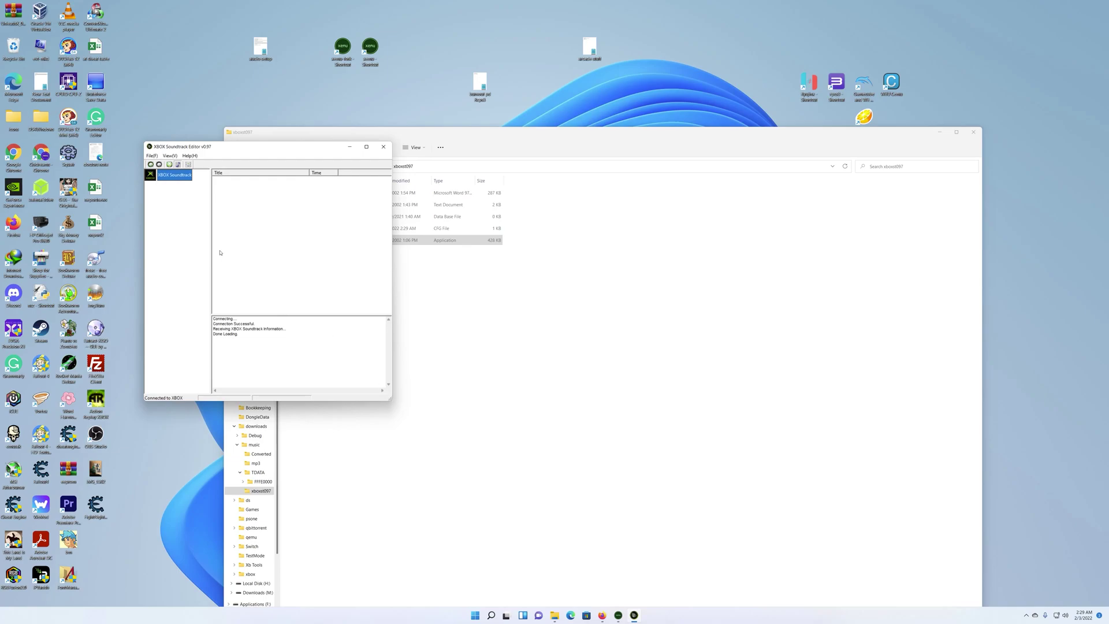
- Add a new soundtrack named "Chidreams" under XBOX Soundtrack
right_click(167, 177)
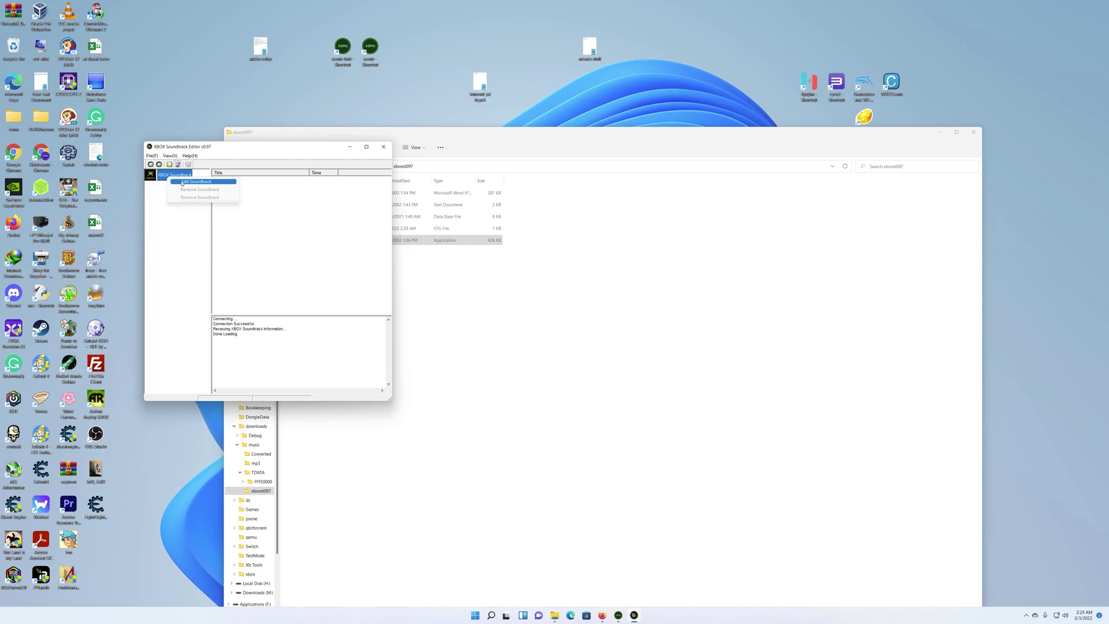
click(183, 182)
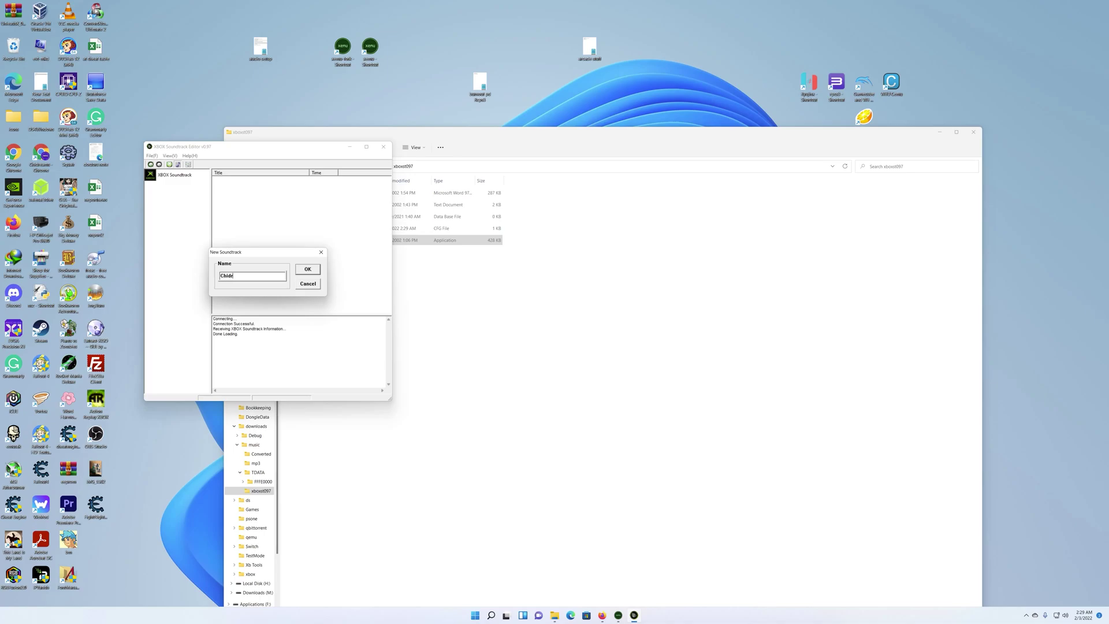
key(Return)
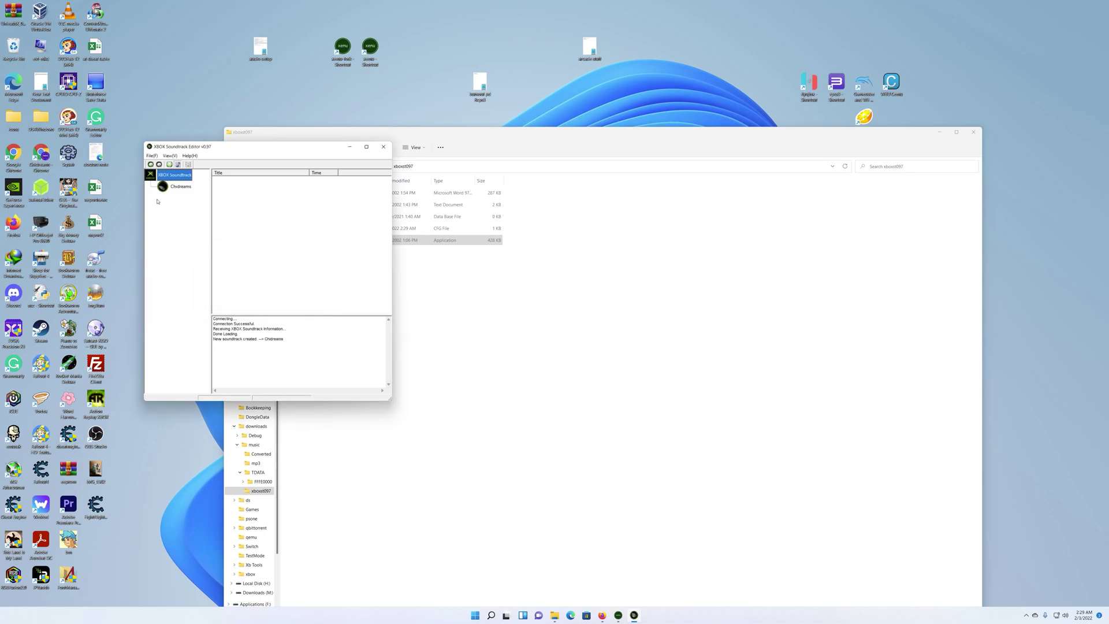
- Add all the WMA songs in the Converted folder, from "21 Savage - Bank Account" to "Pooh Shiesty", to the Chidreams soundtrack
click(180, 188)
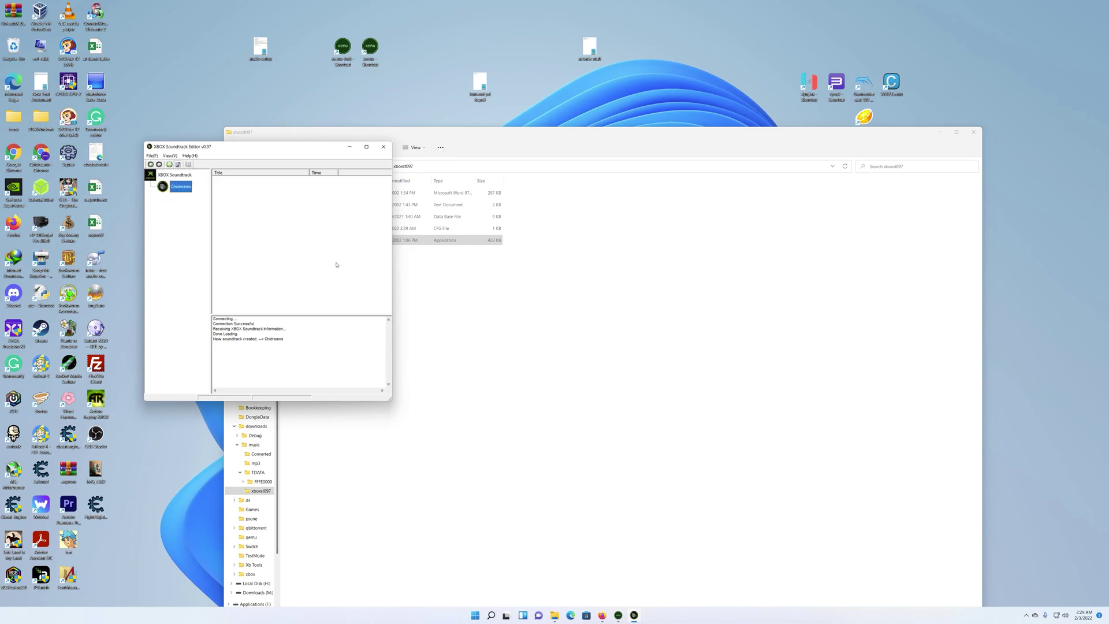
right_click(255, 208)
click(277, 213)
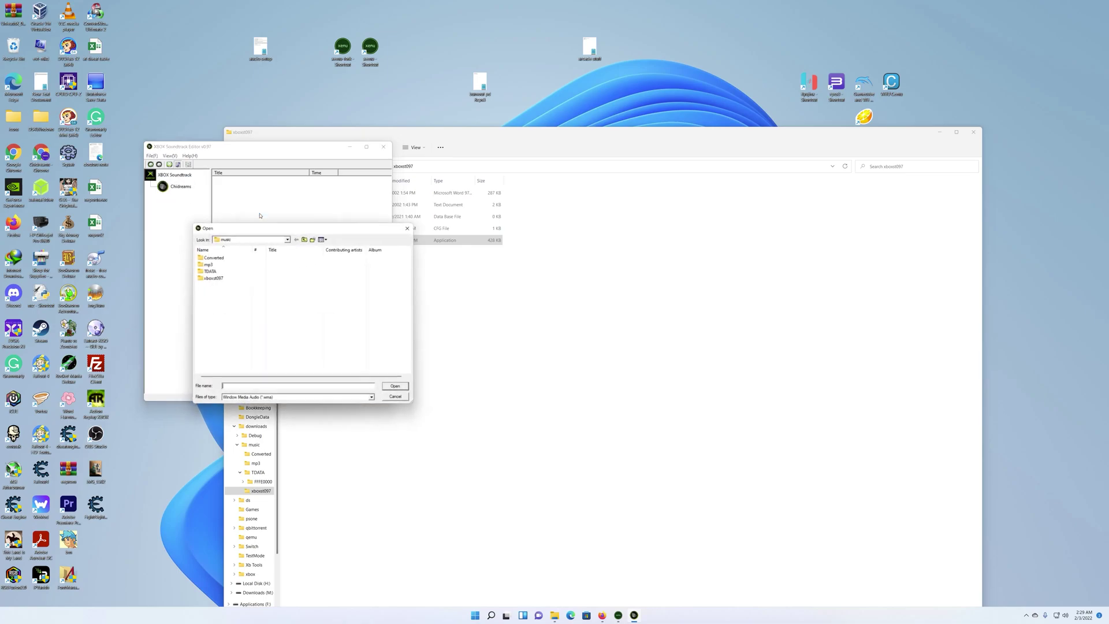
click(219, 258)
double_click(219, 258)
click(221, 258)
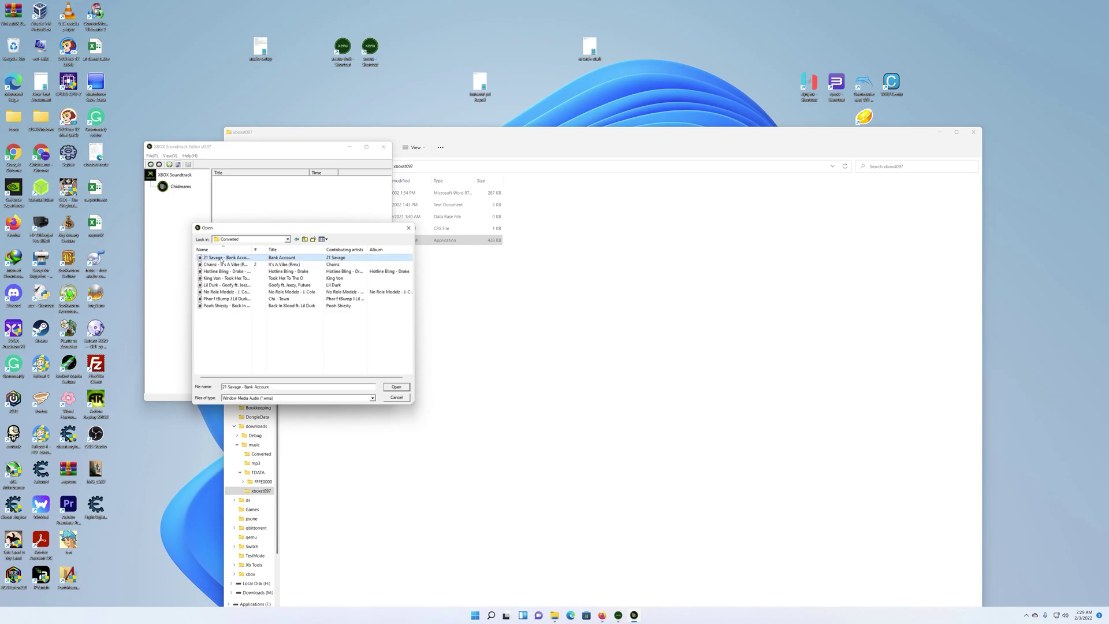
shift+click(237, 306)
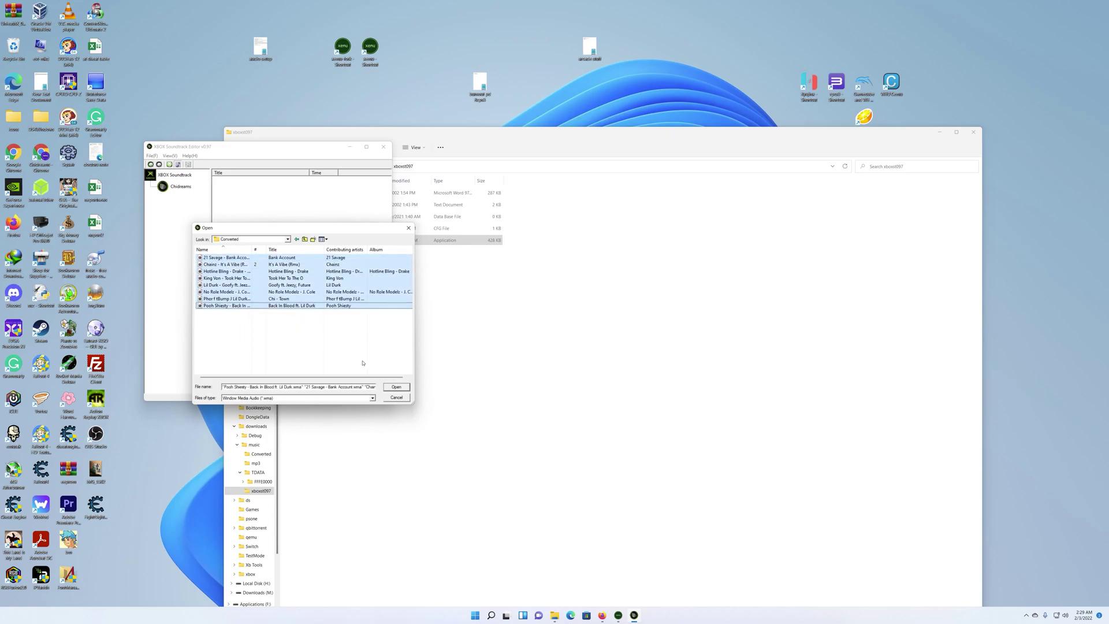
click(397, 387)
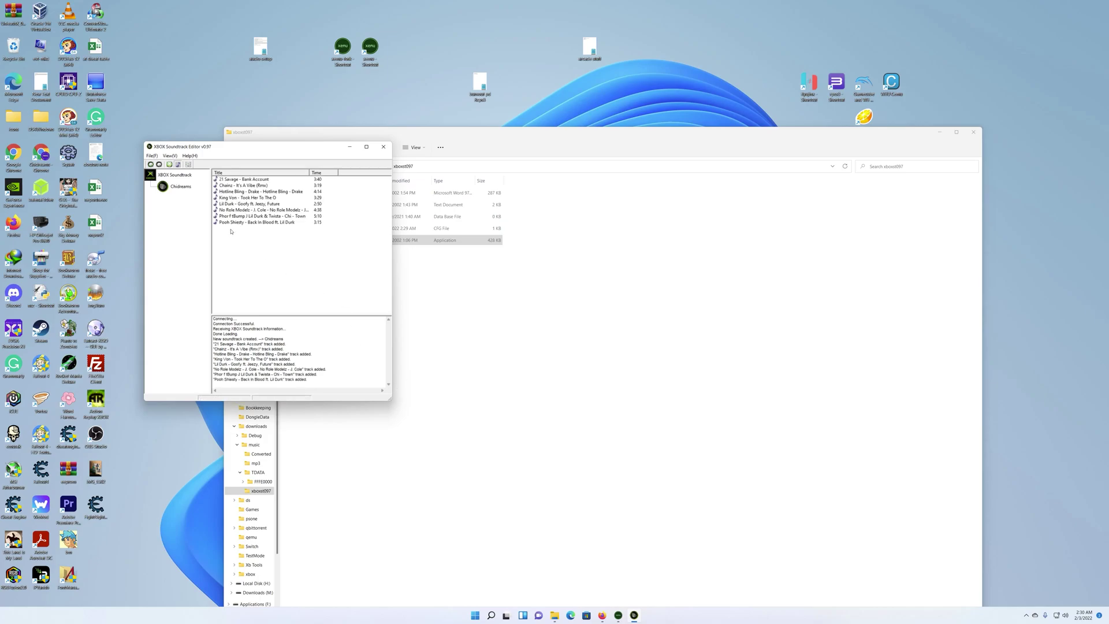
- Disconnect from the Xbox, close the Soundtrack Editor, and minimize File Explorer
click(160, 165)
click(383, 147)
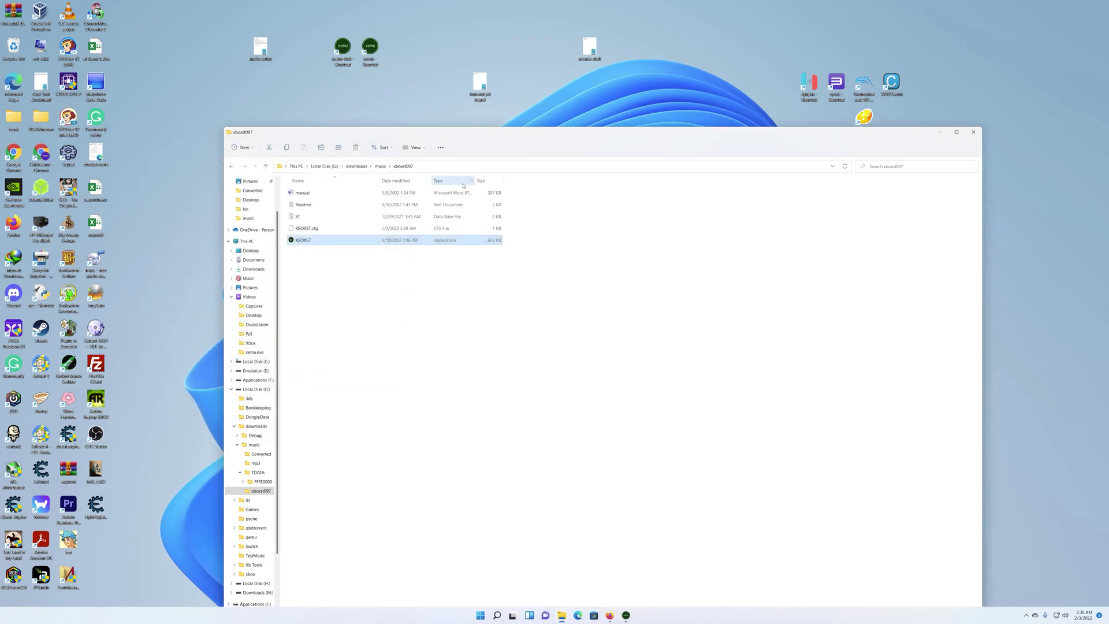
click(941, 133)
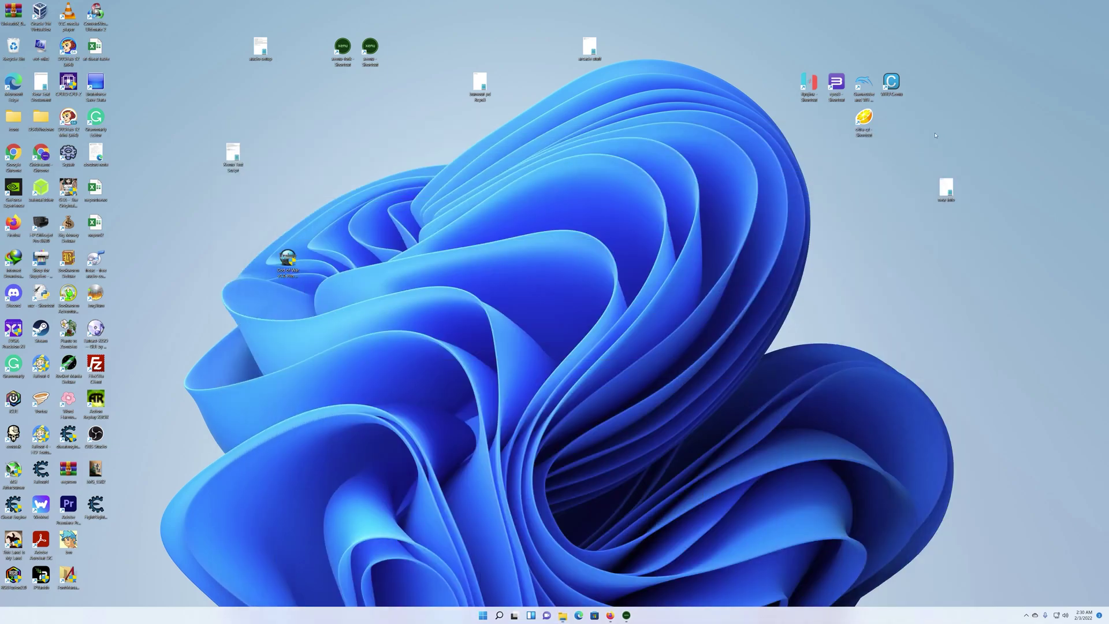
- Switch to the xemu emulator and reset the machine
click(627, 615)
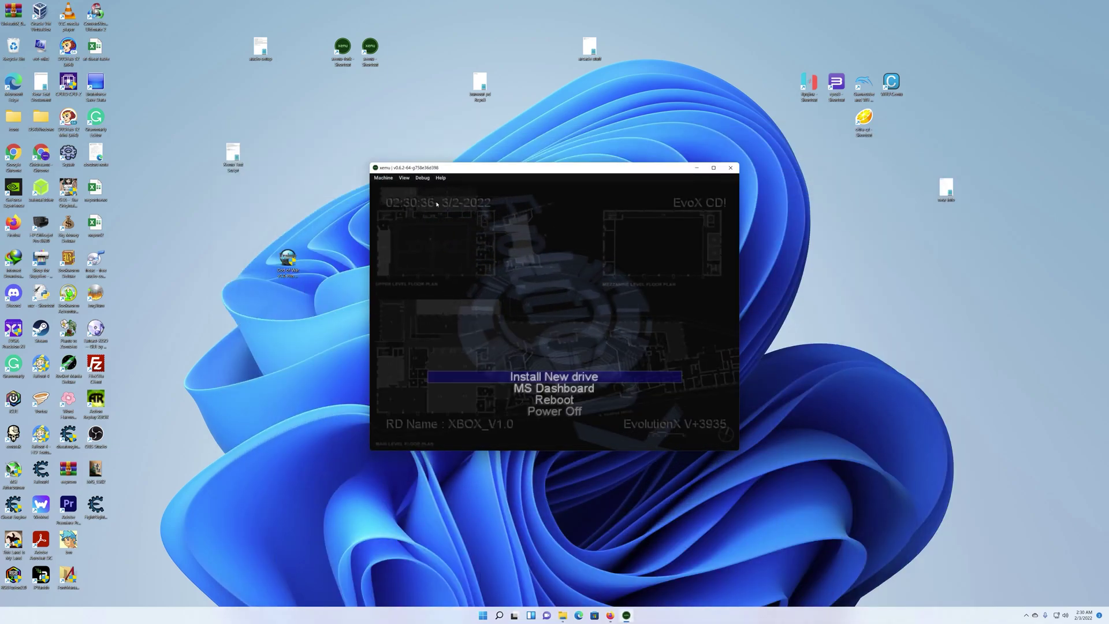
click(383, 177)
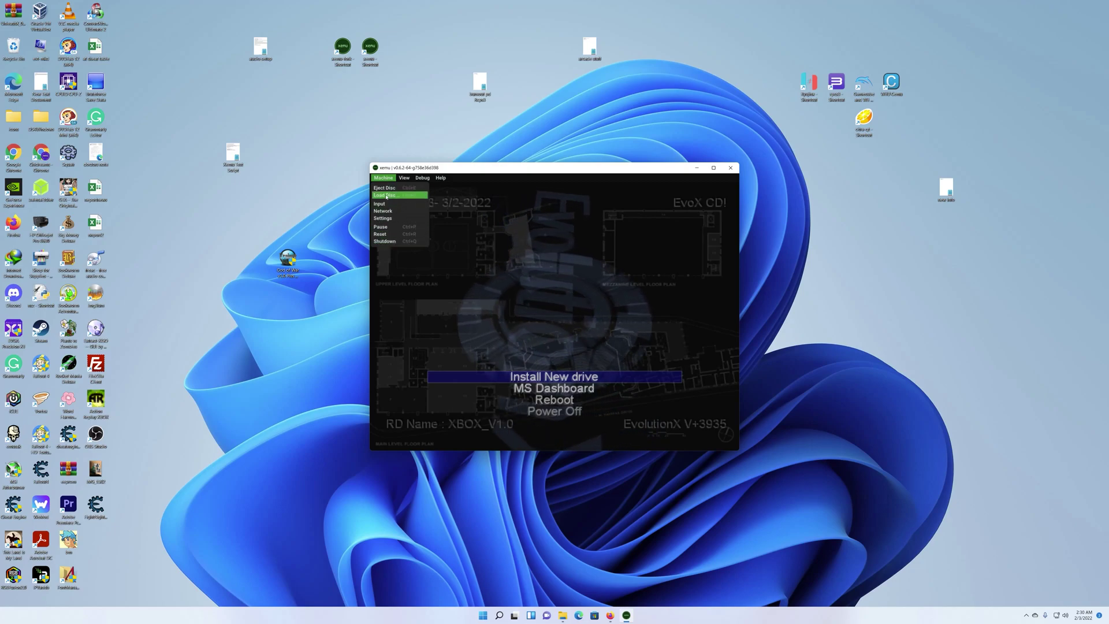
click(386, 234)
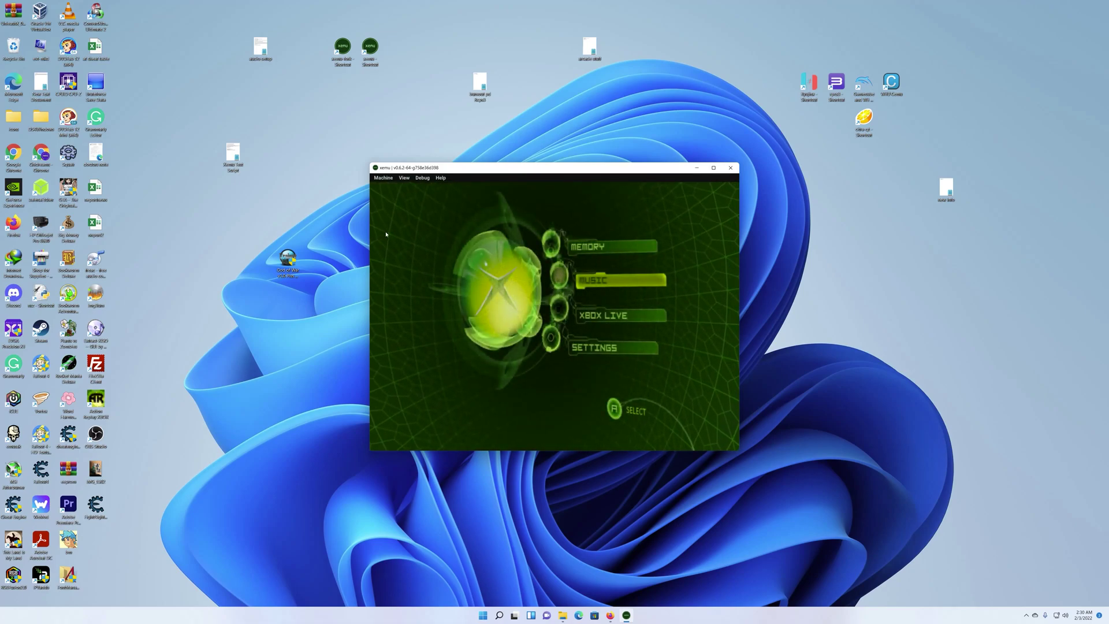
- Open the Chidreams soundtrack in the Xbox dashboard's Music section and bring up its player
key(a)
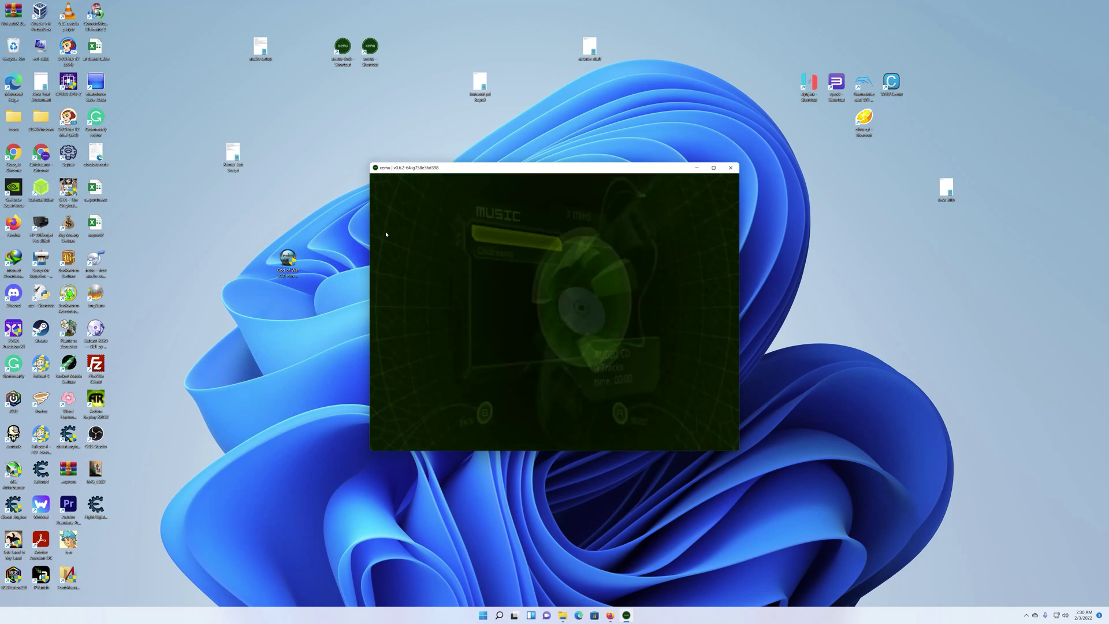
key(Down)
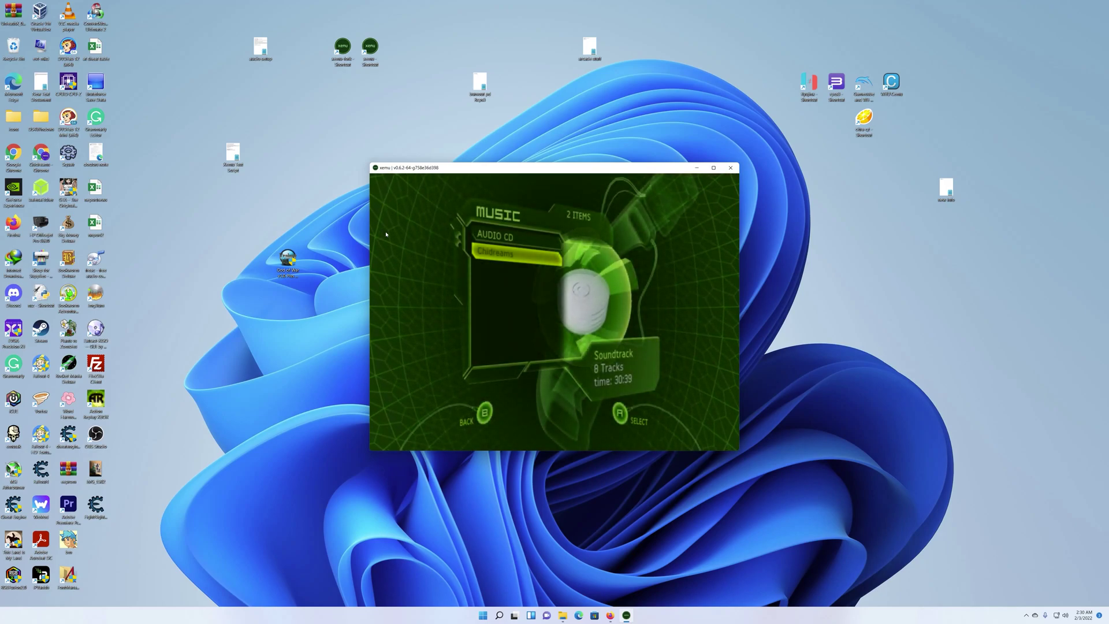
key(Up)
key(Down)
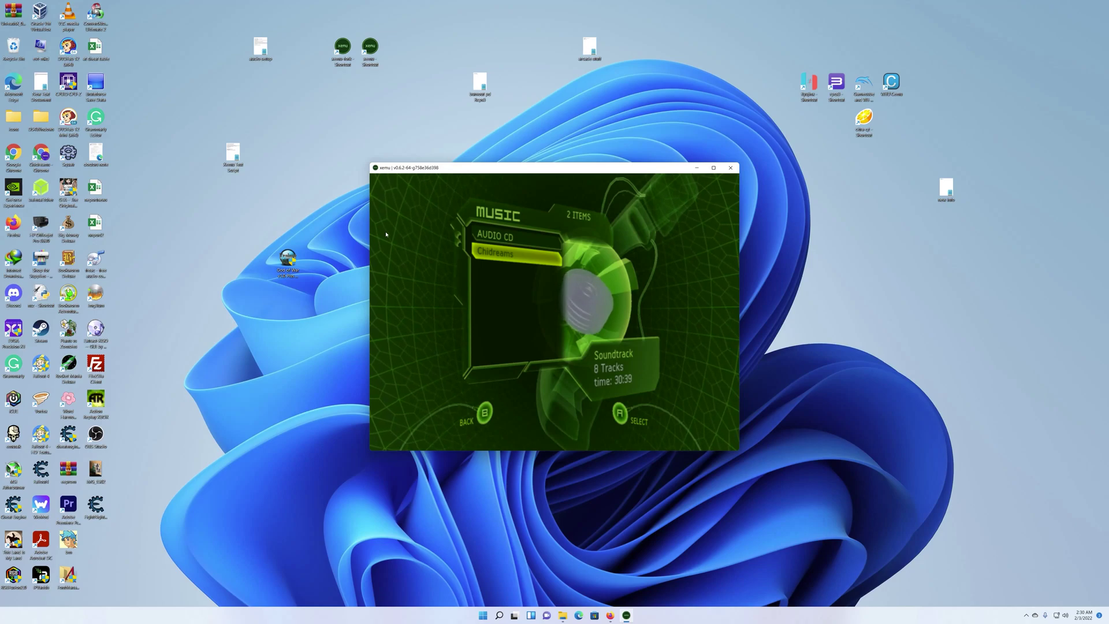
key(a)
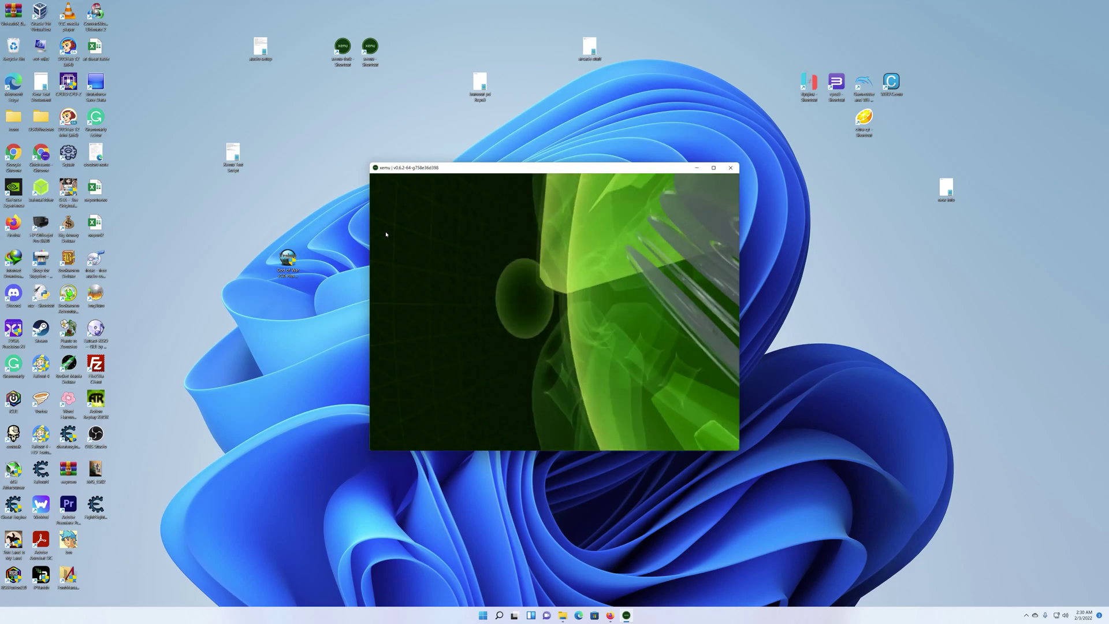
key(a)
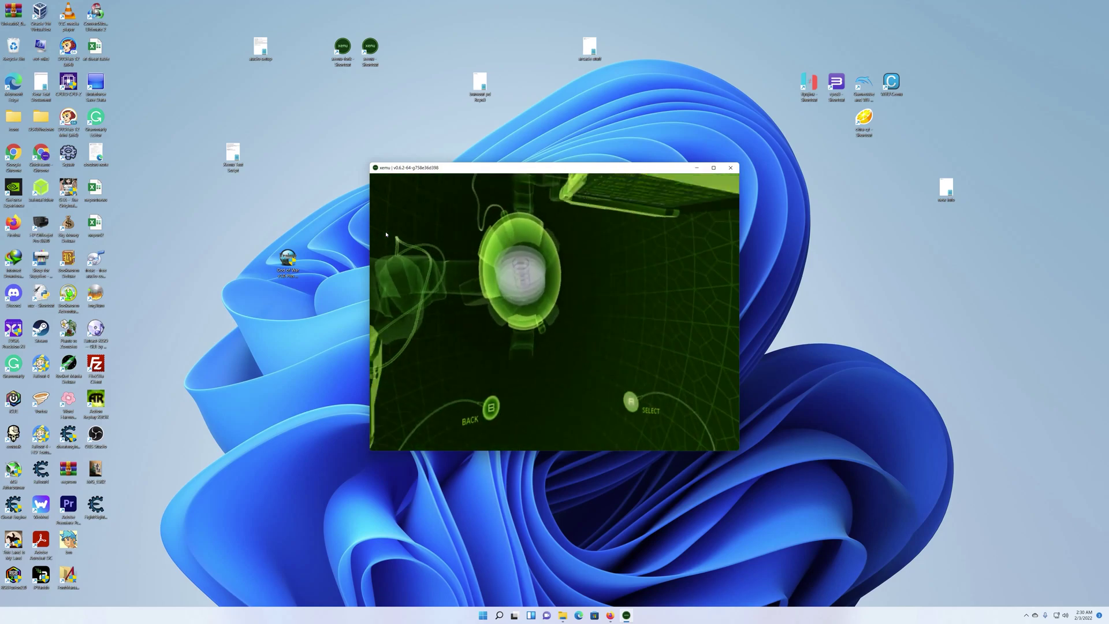
- Browse the Chidreams track list, play track 4 by King Von, and return to the Music list
key(Down)
key(Down)
key(Down)
key(Down)
key(Down)
key(Down)
key(Down)
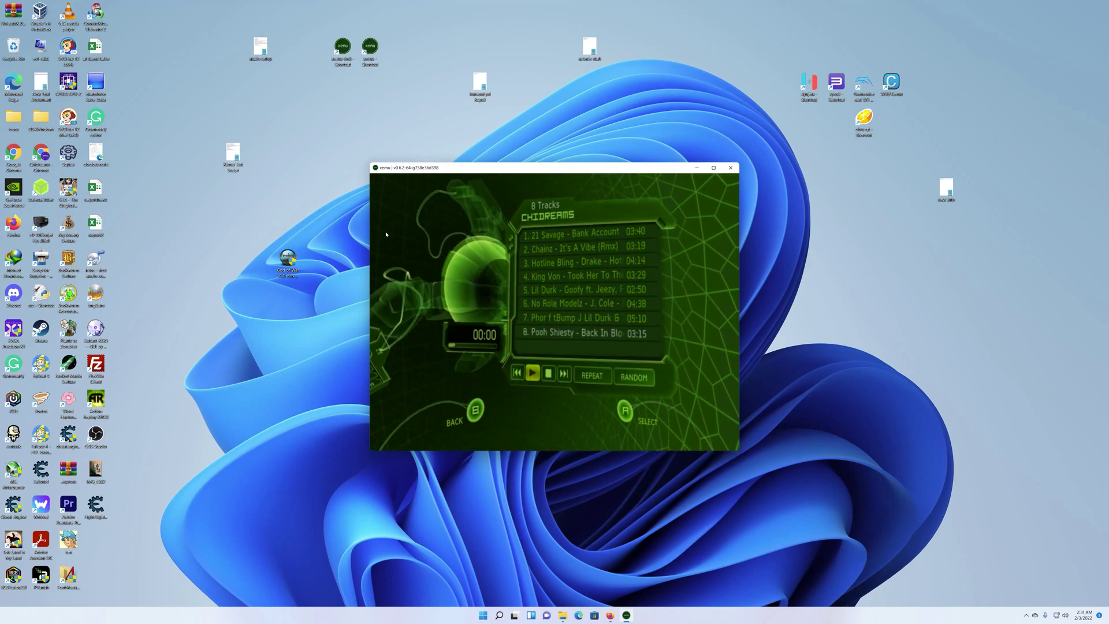
key(Up)
key(Up)
key(Up)
key(Up)
key(Up)
key(Down)
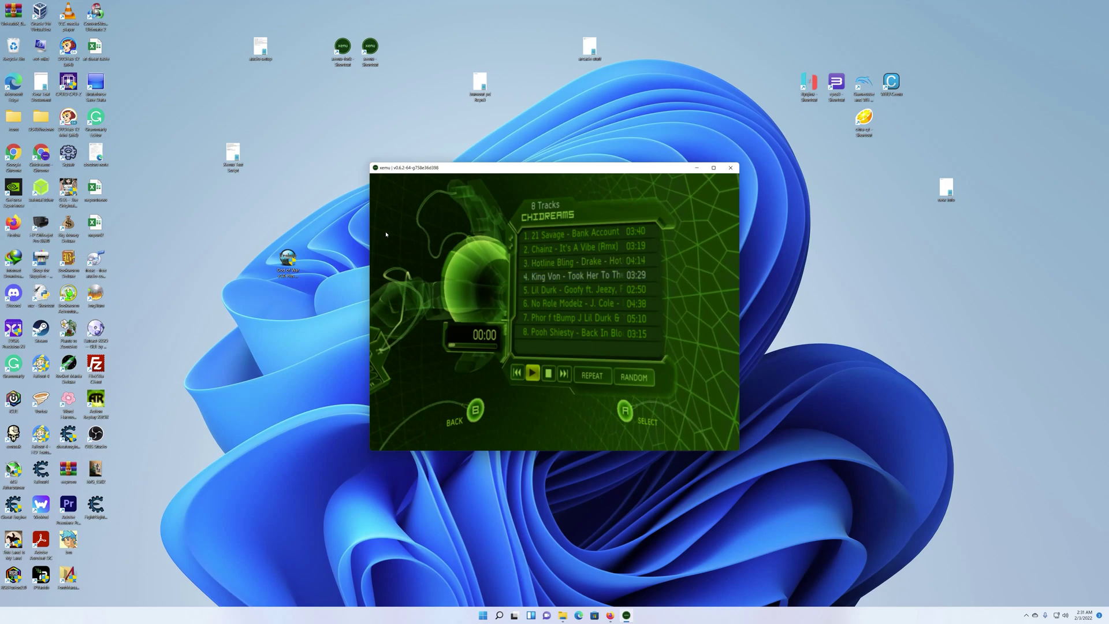
key(a)
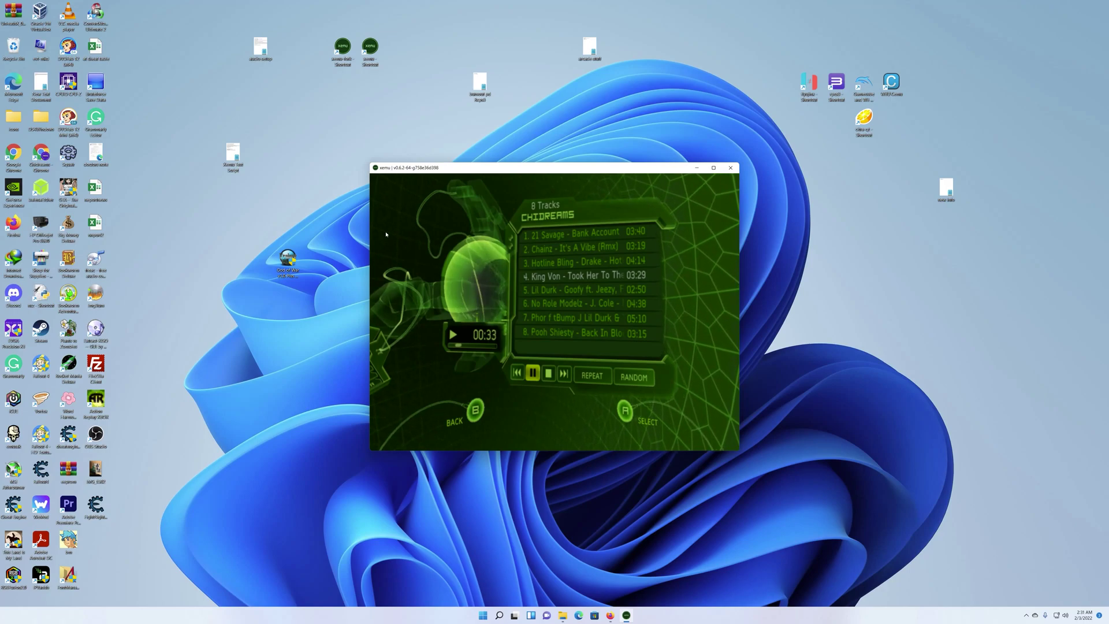
key(b)
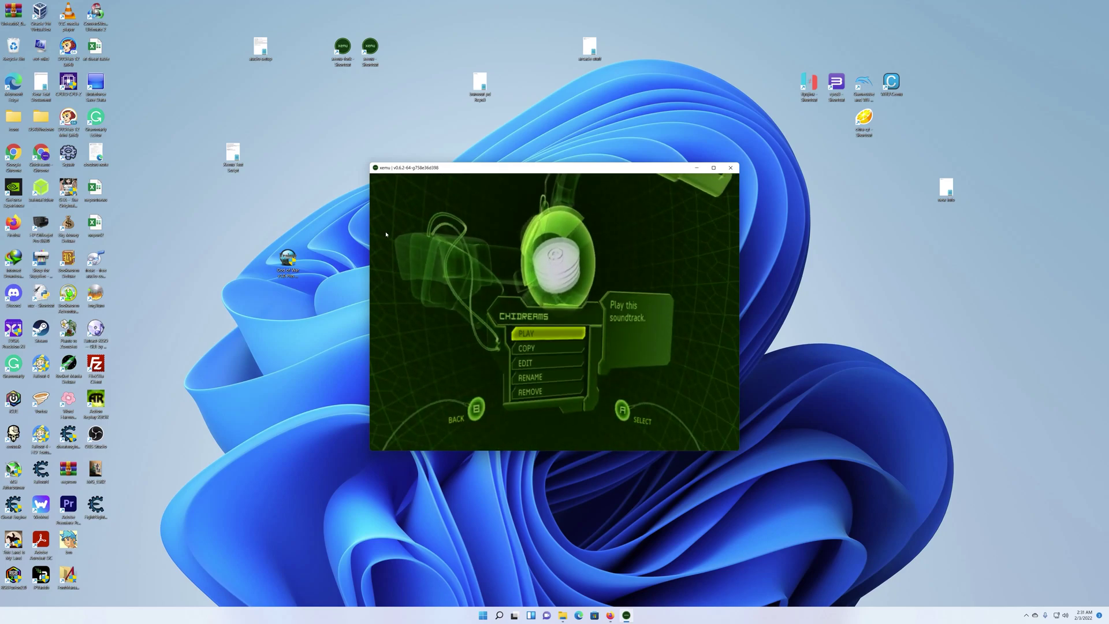
key(b)
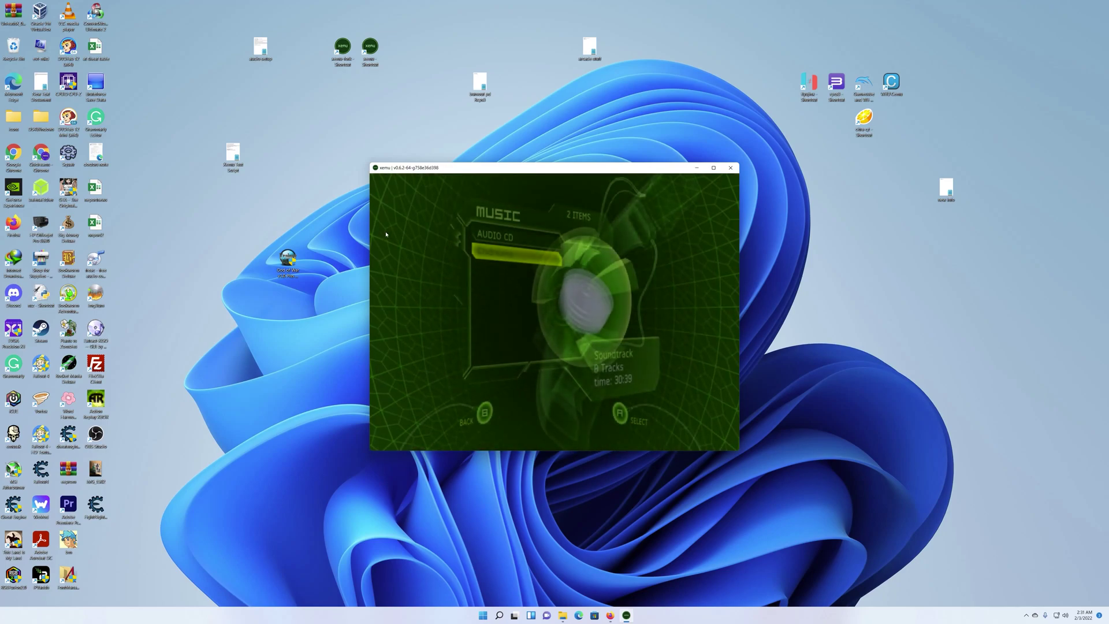
- Load the Xbox Music Mixer disc image from the xbox\System\Iso folder on drive G into the emulator
click(383, 178)
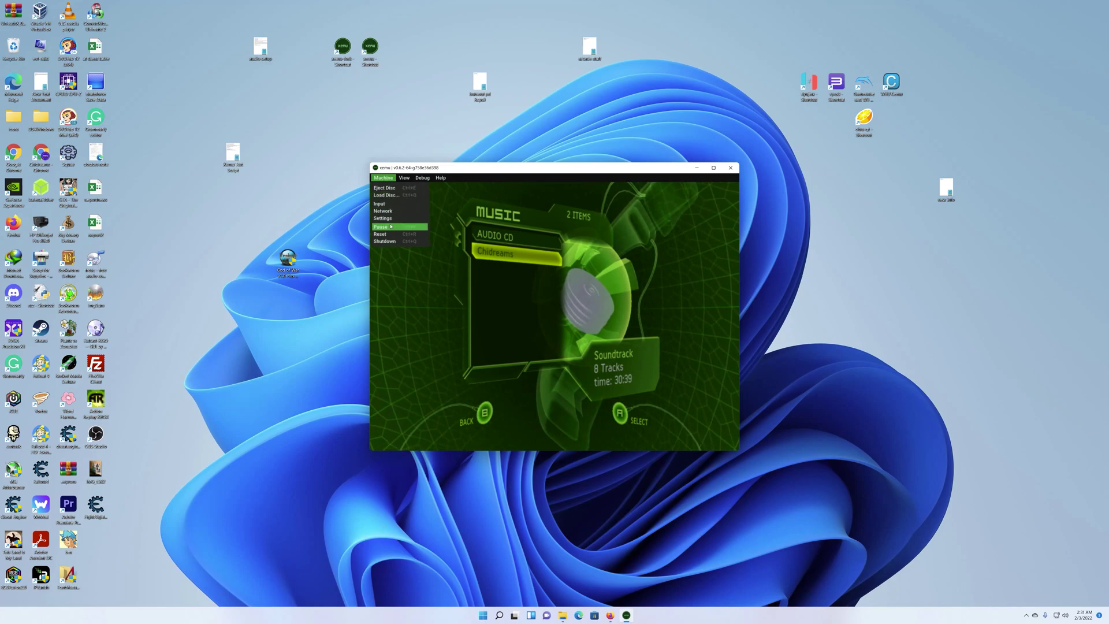
click(385, 195)
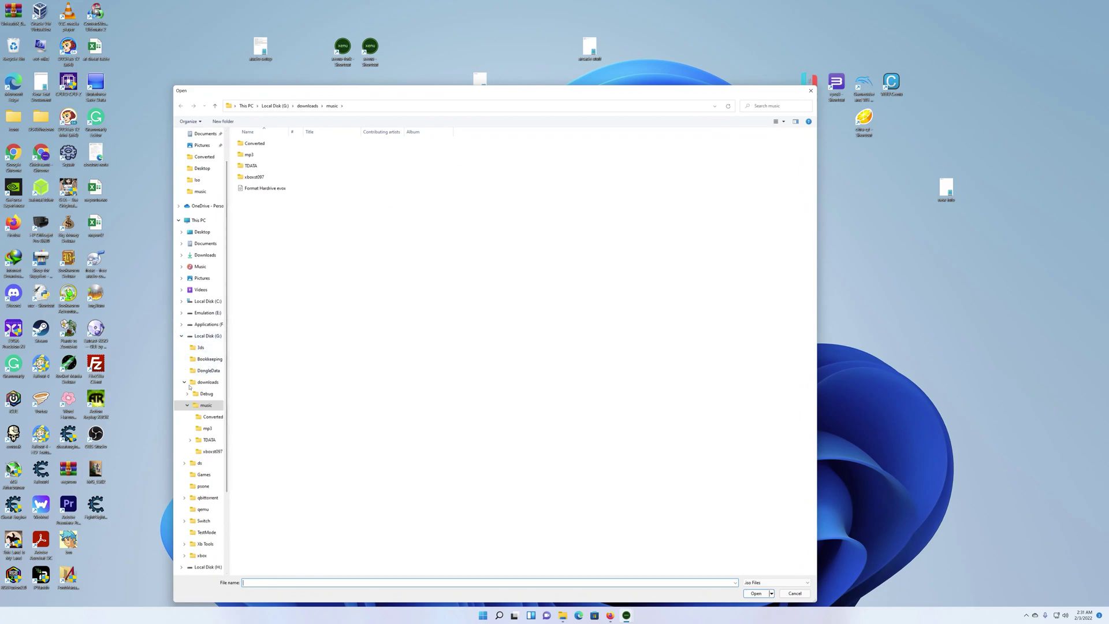
click(201, 556)
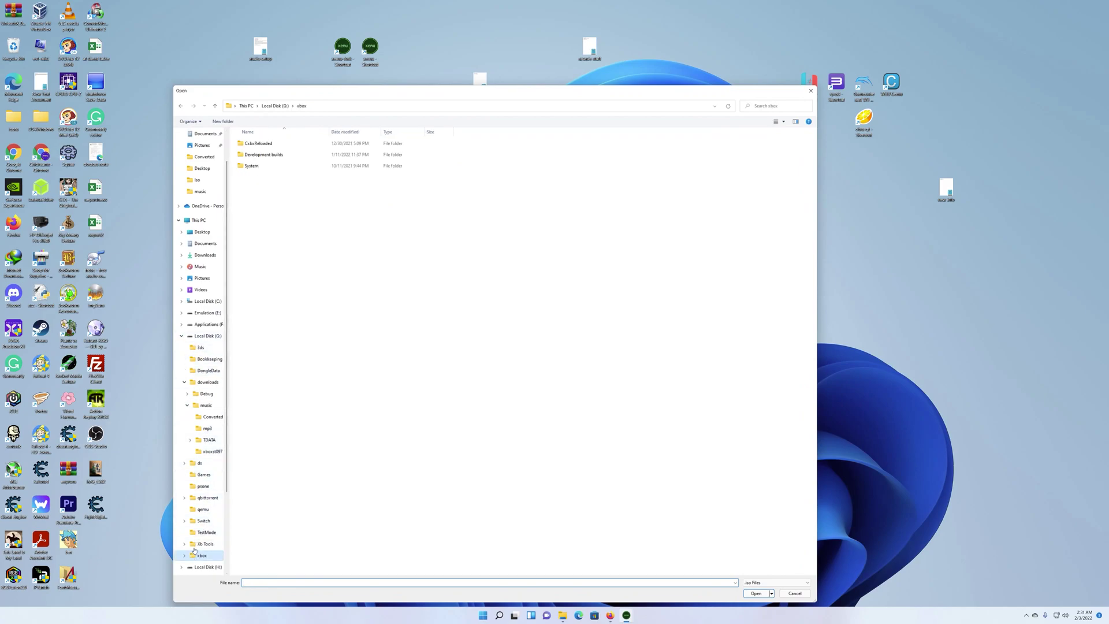
double_click(260, 167)
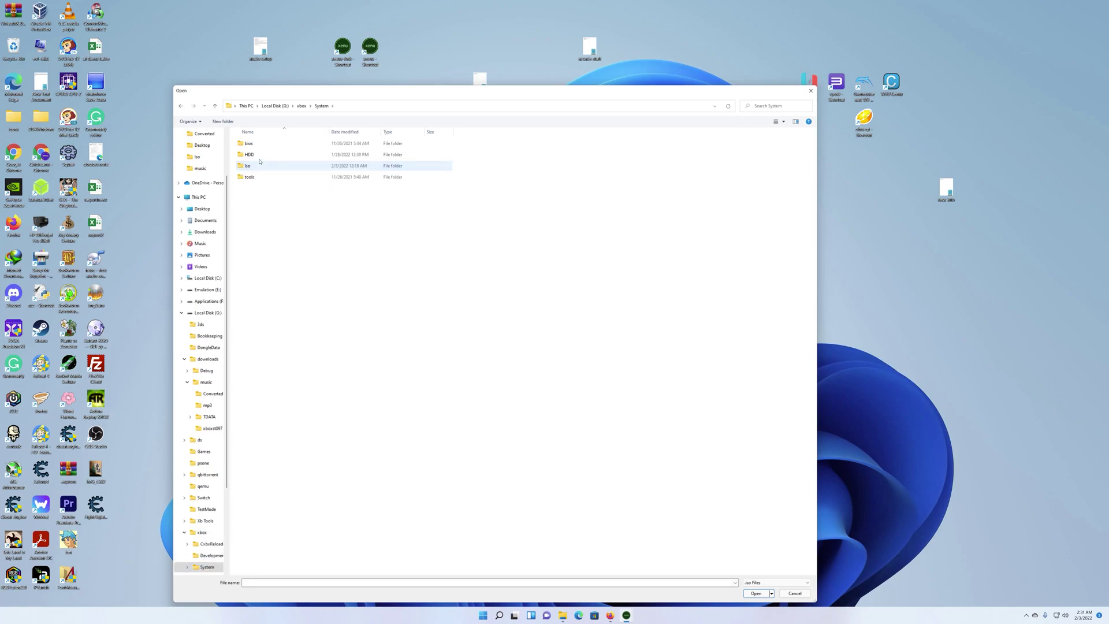
double_click(254, 167)
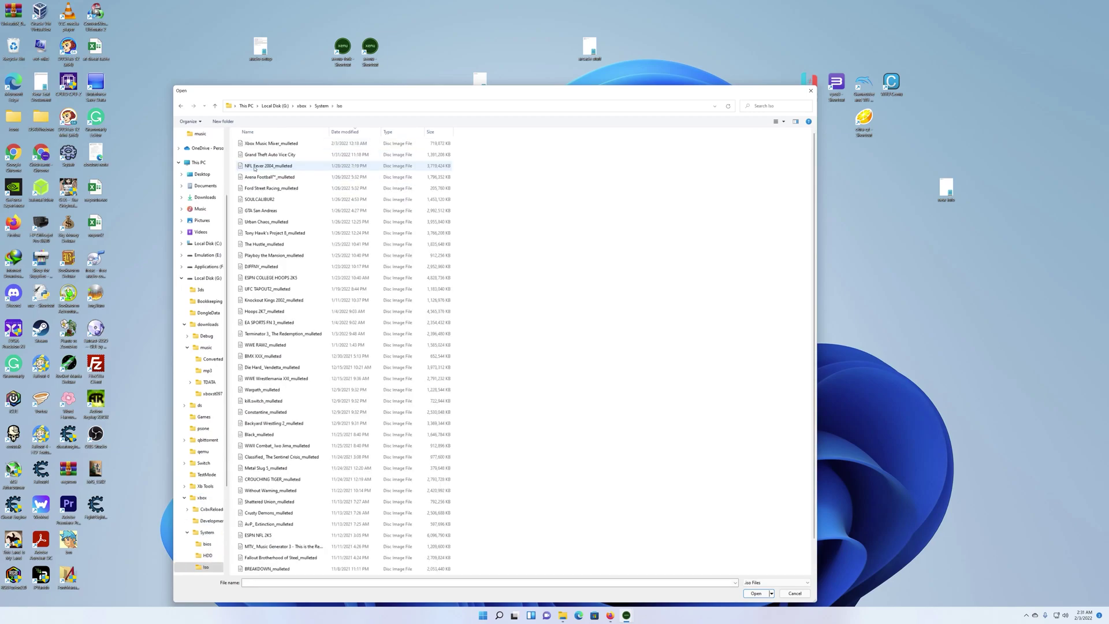
double_click(254, 144)
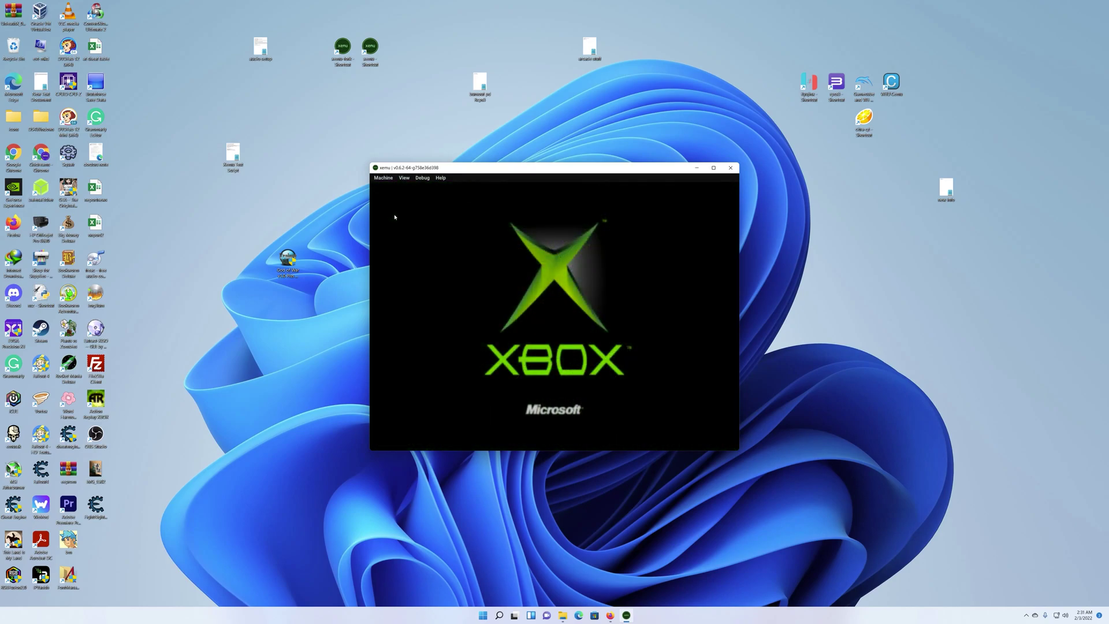